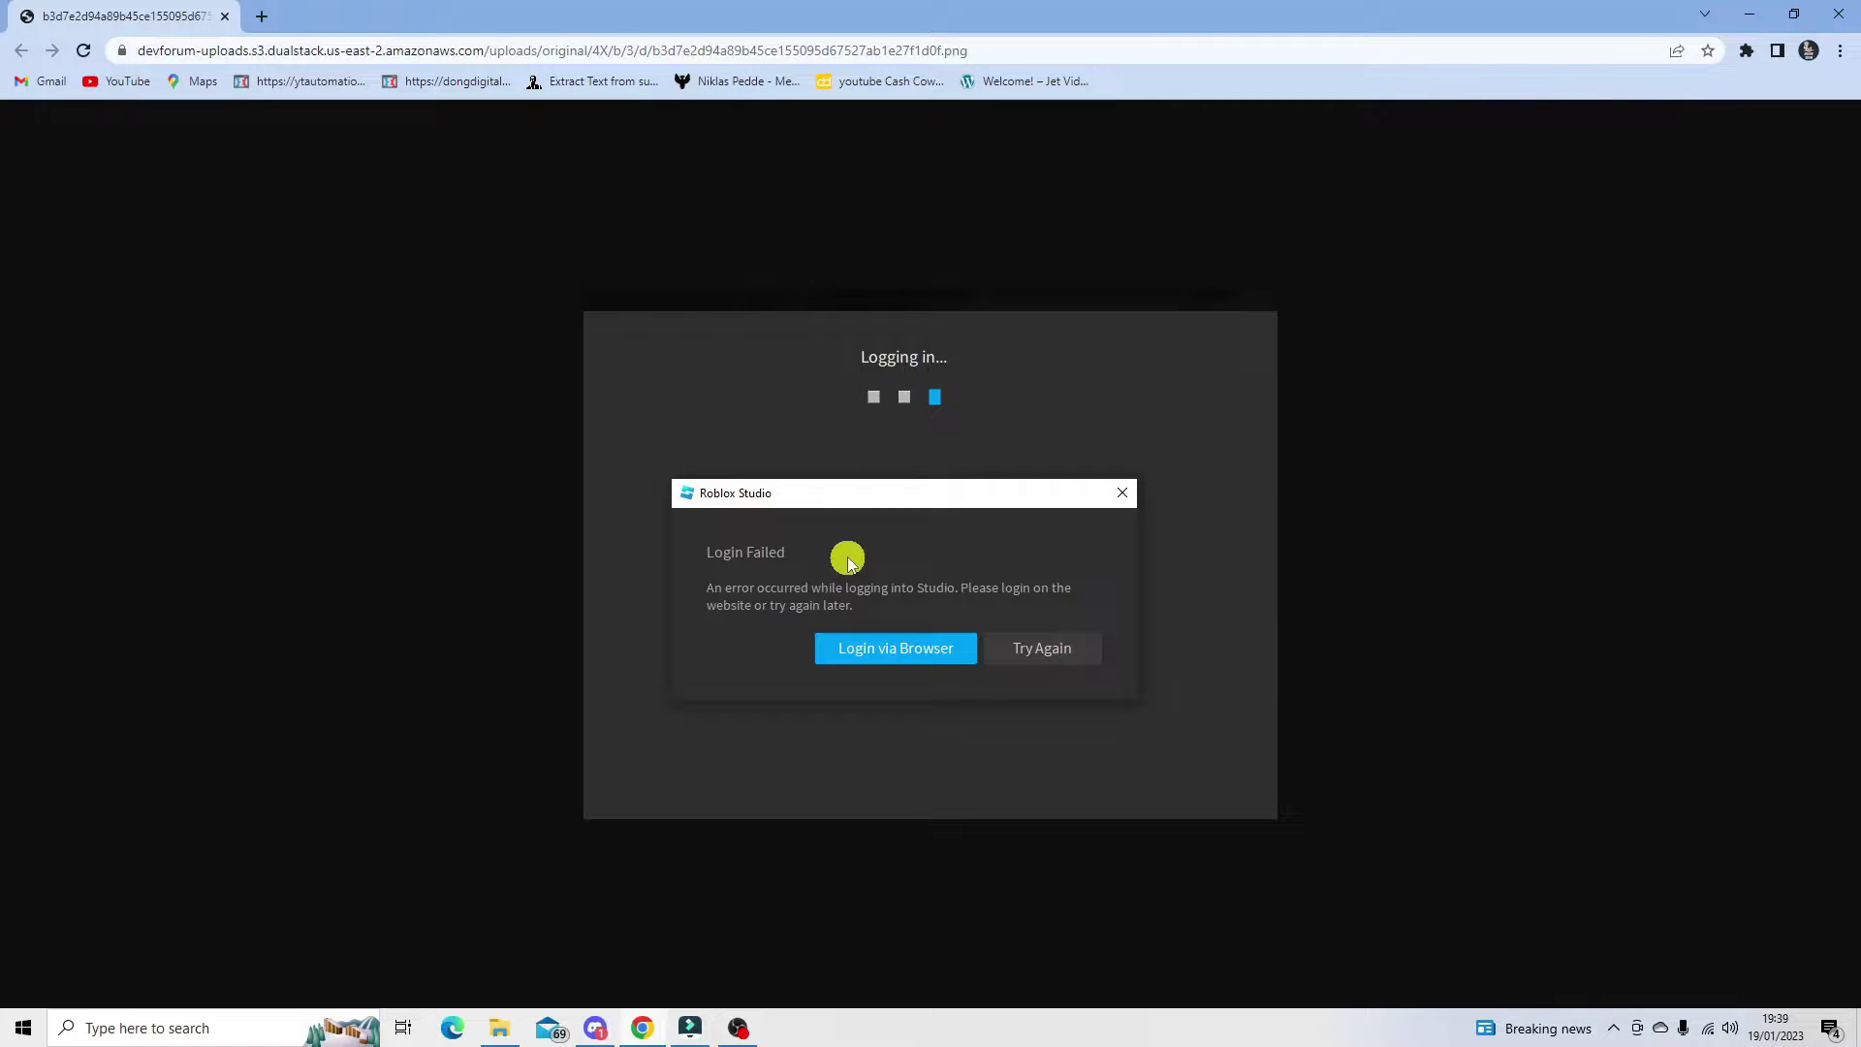
Open status.roblox.com in a new tab
click(261, 16)
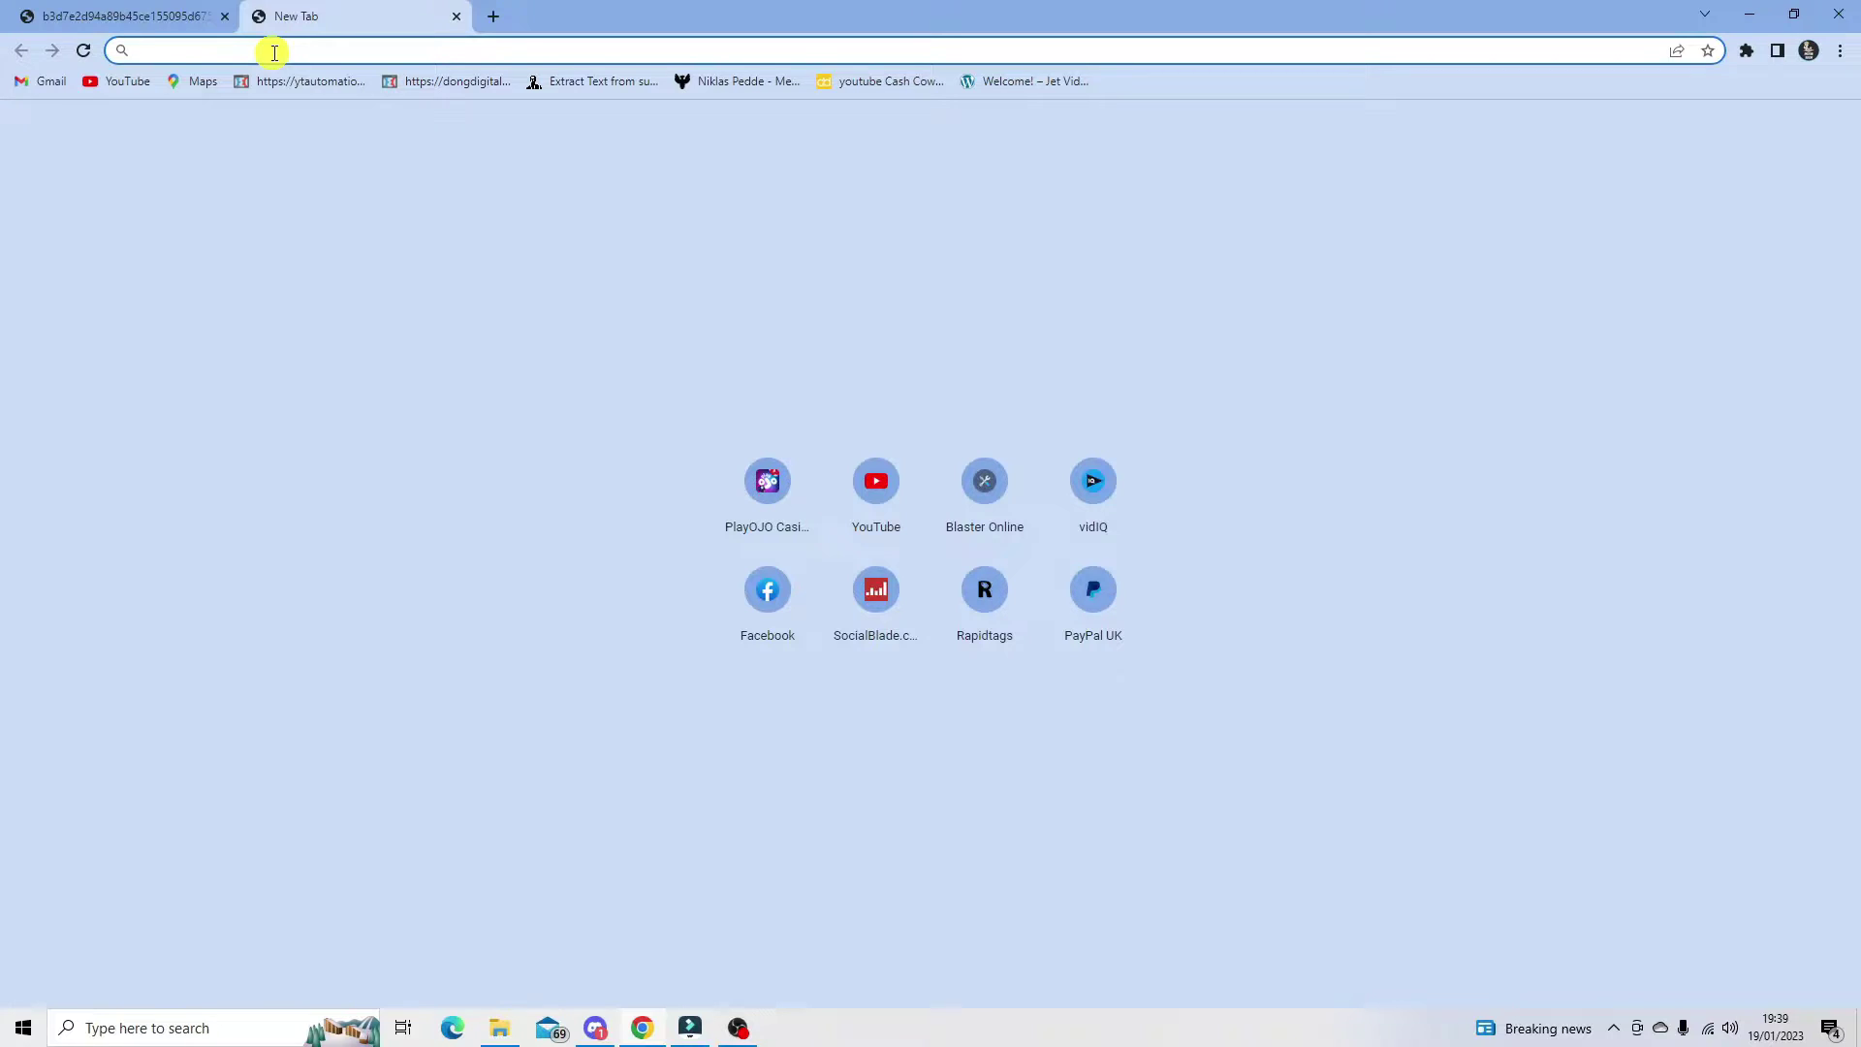
text(statu)
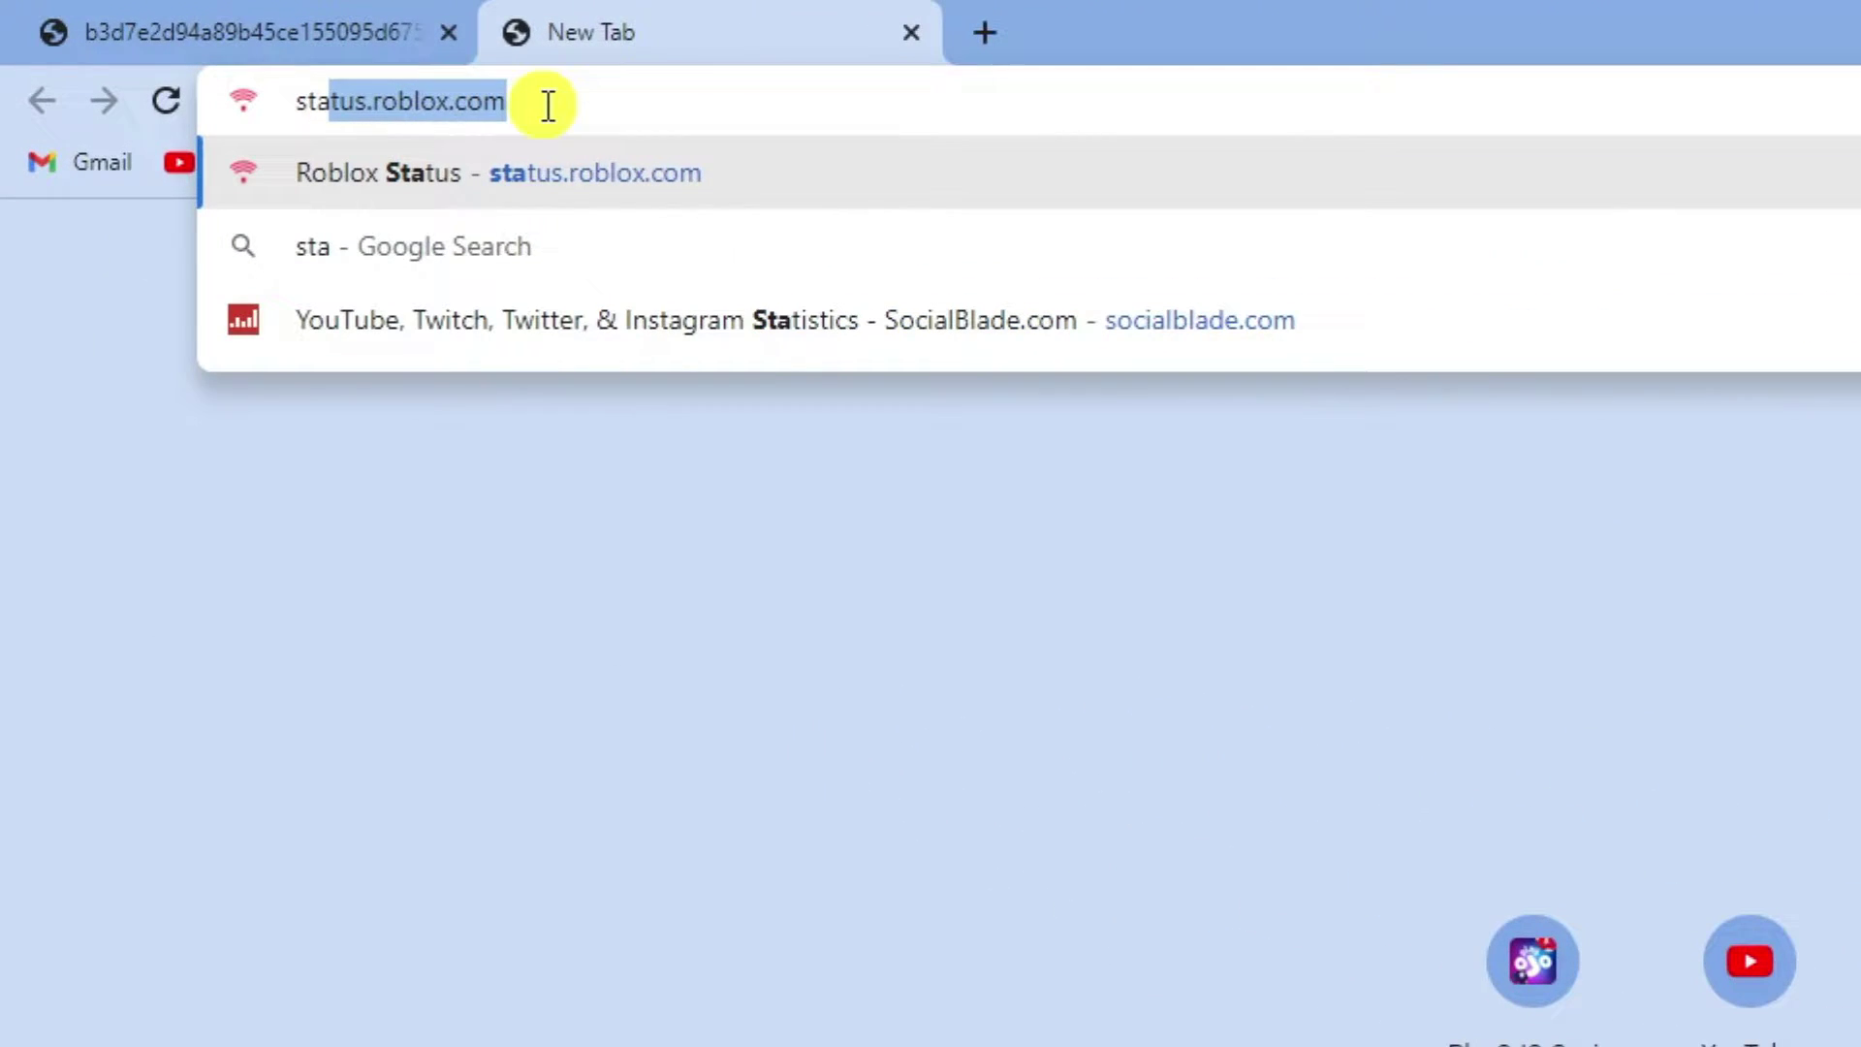
text(s.)
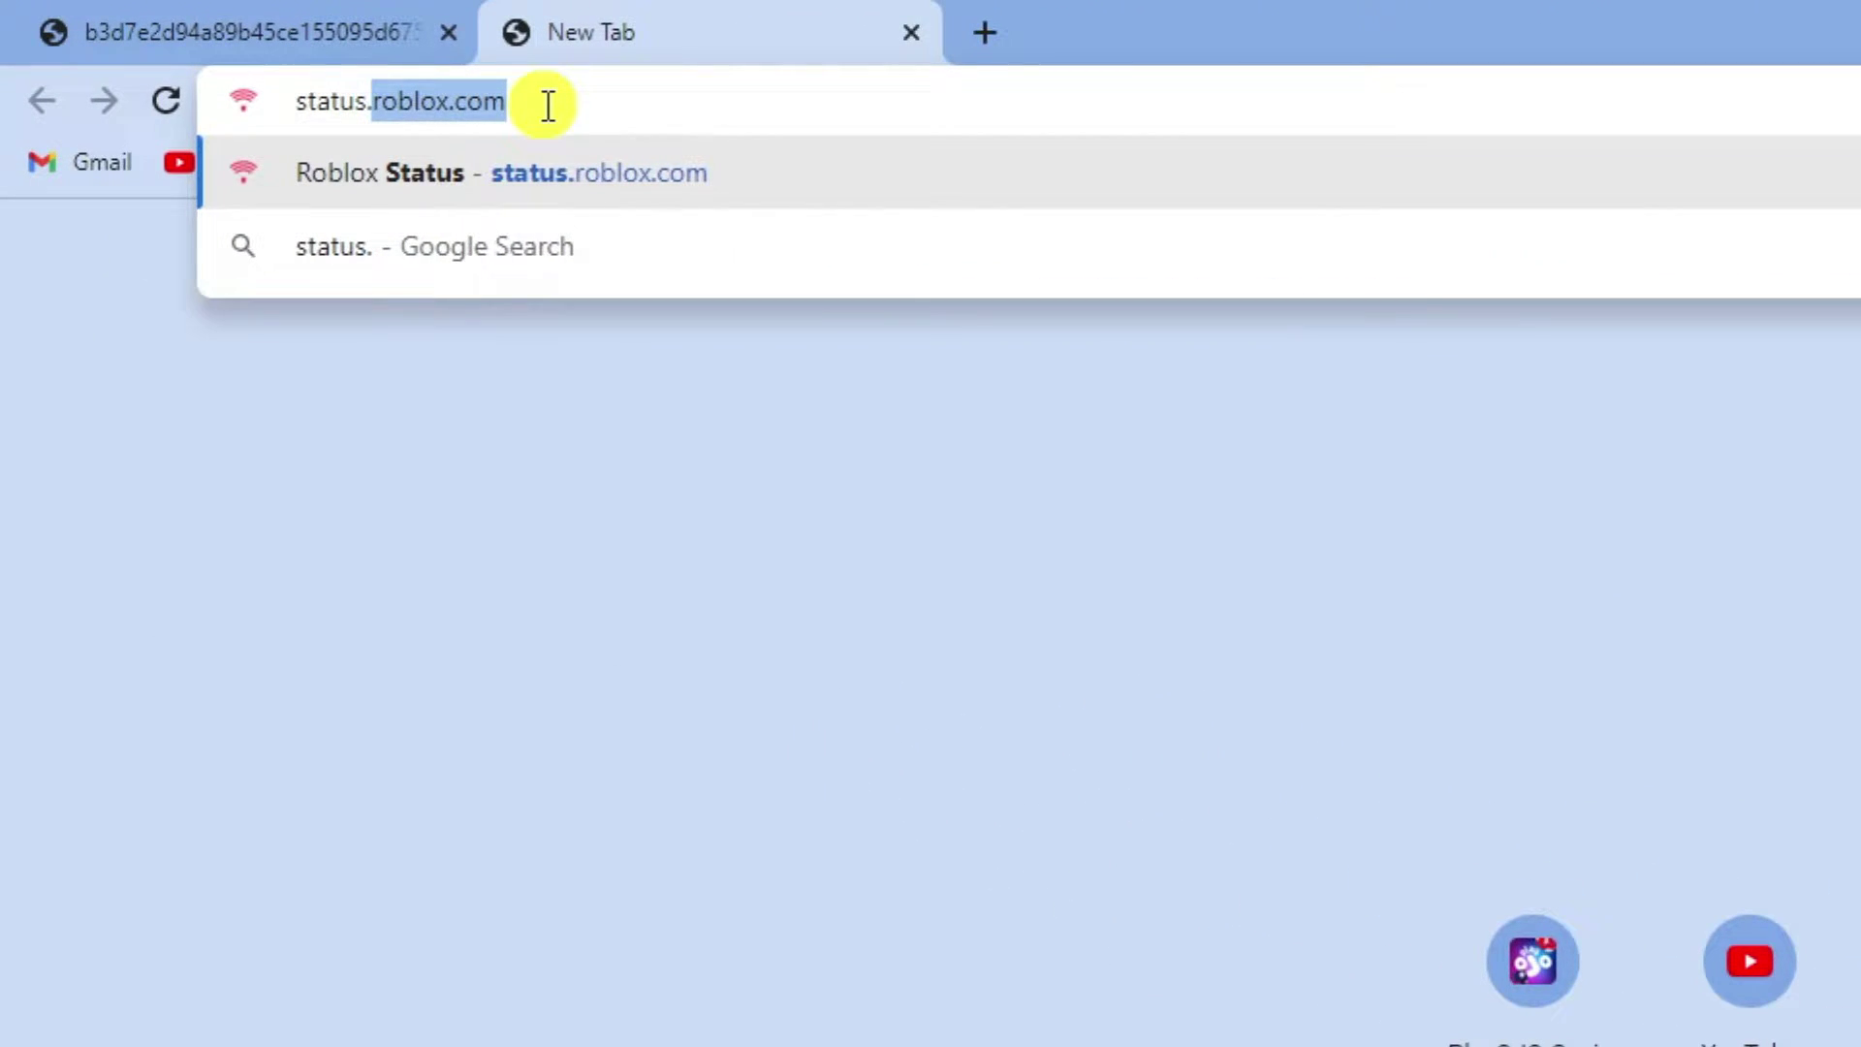
key(Return)
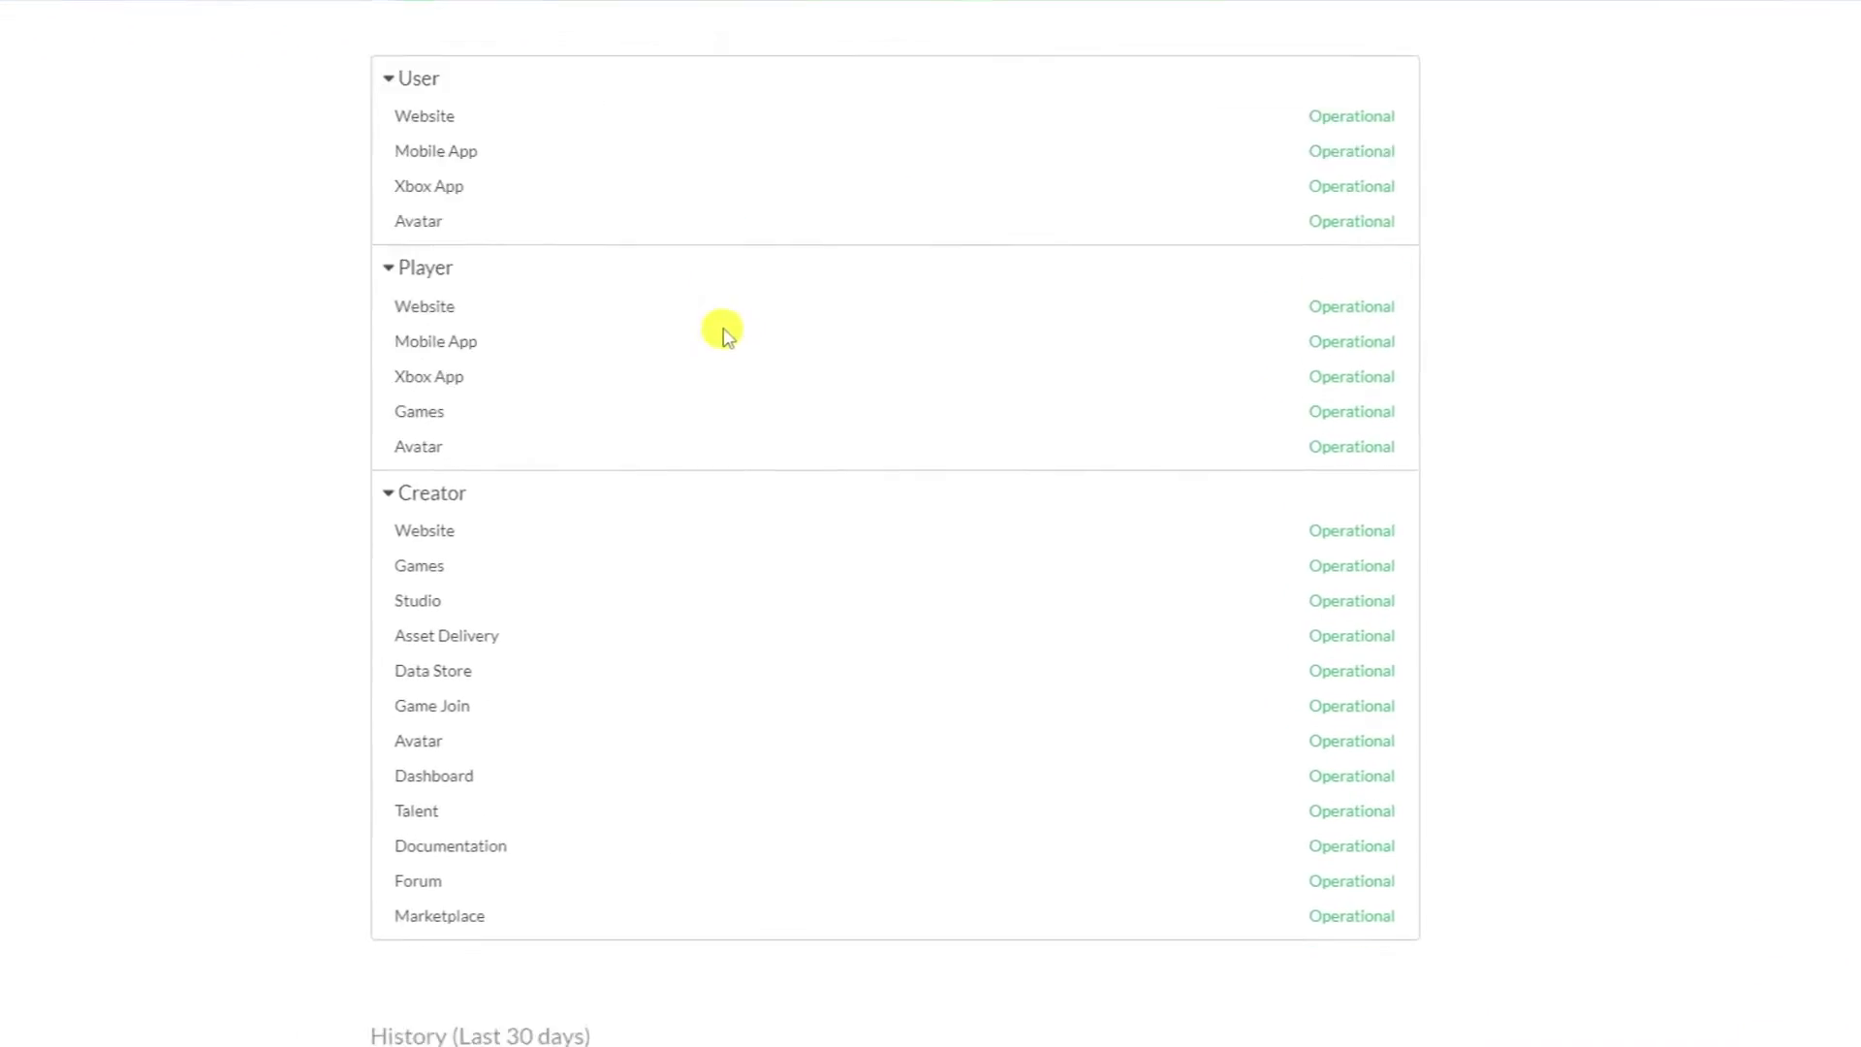
Check the Creator section's Website, Games and Studio entries and confirm Studio is Operational
click(392, 495)
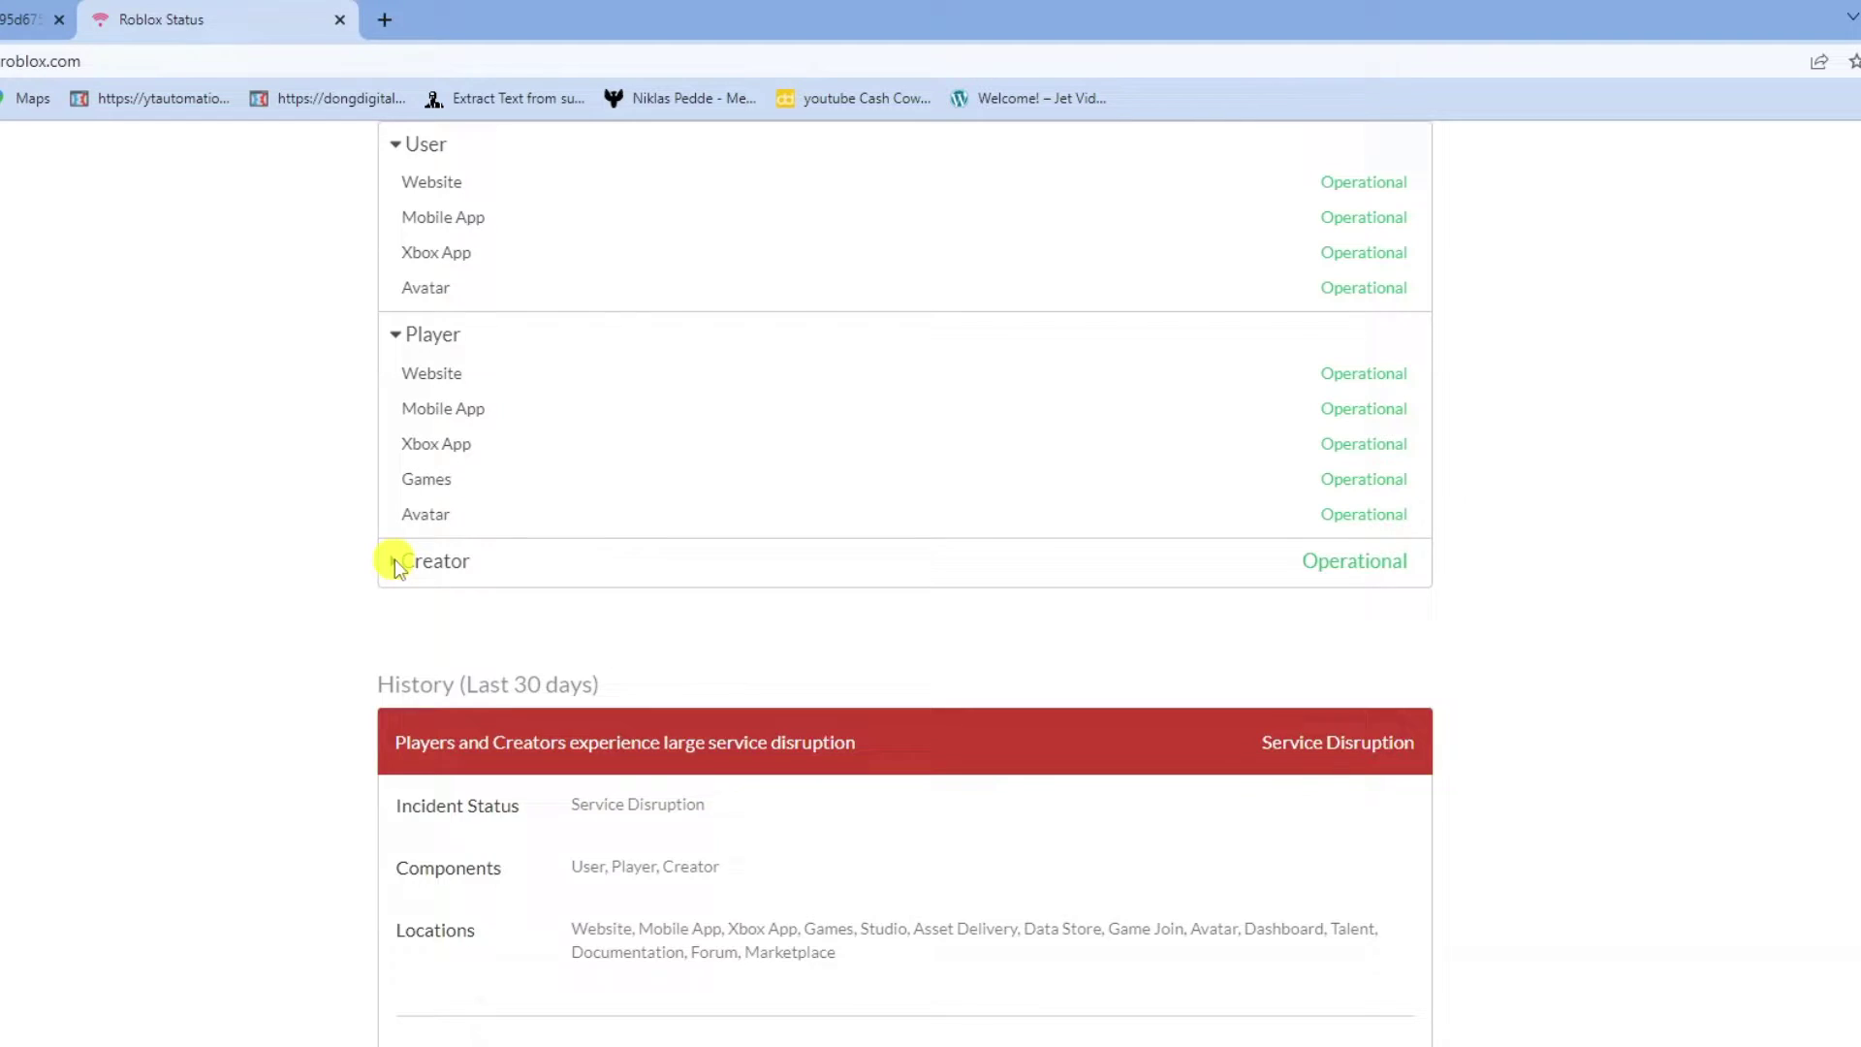
click(394, 562)
drag(407, 559, 536, 578)
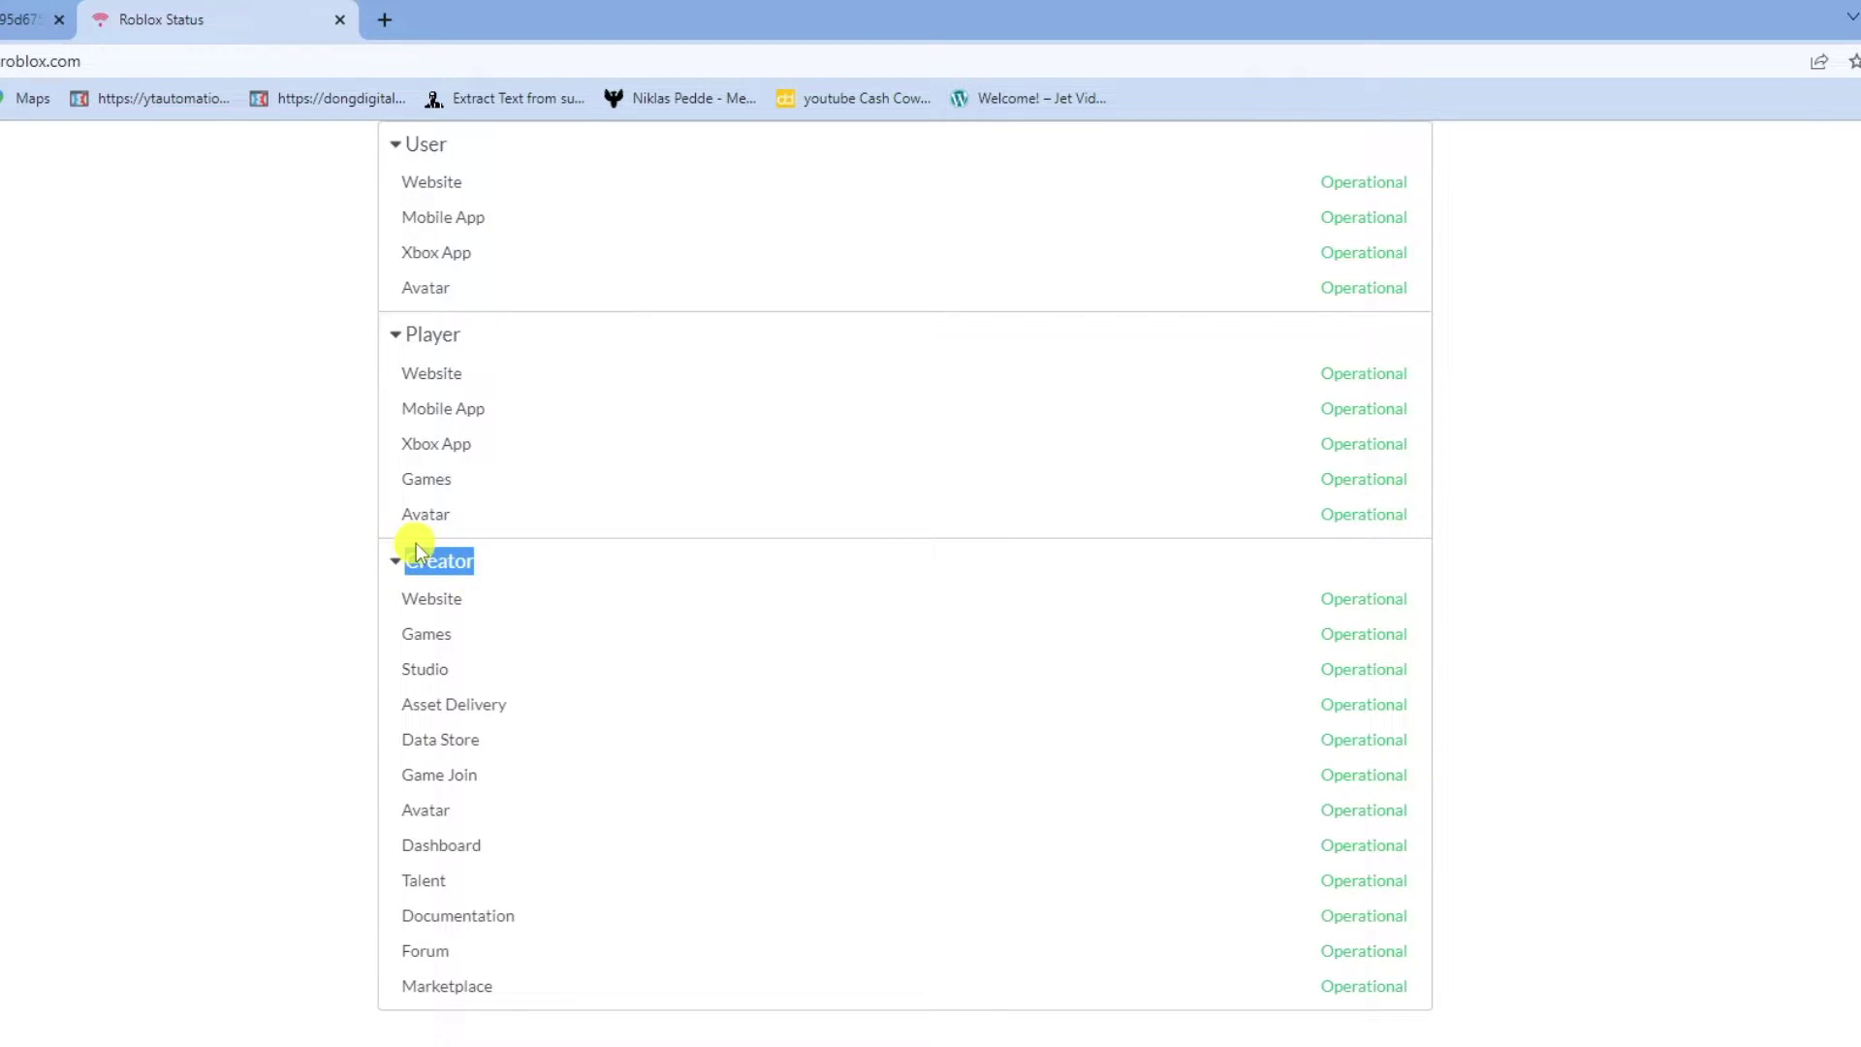
double_click(409, 598)
double_click(417, 636)
click(436, 662)
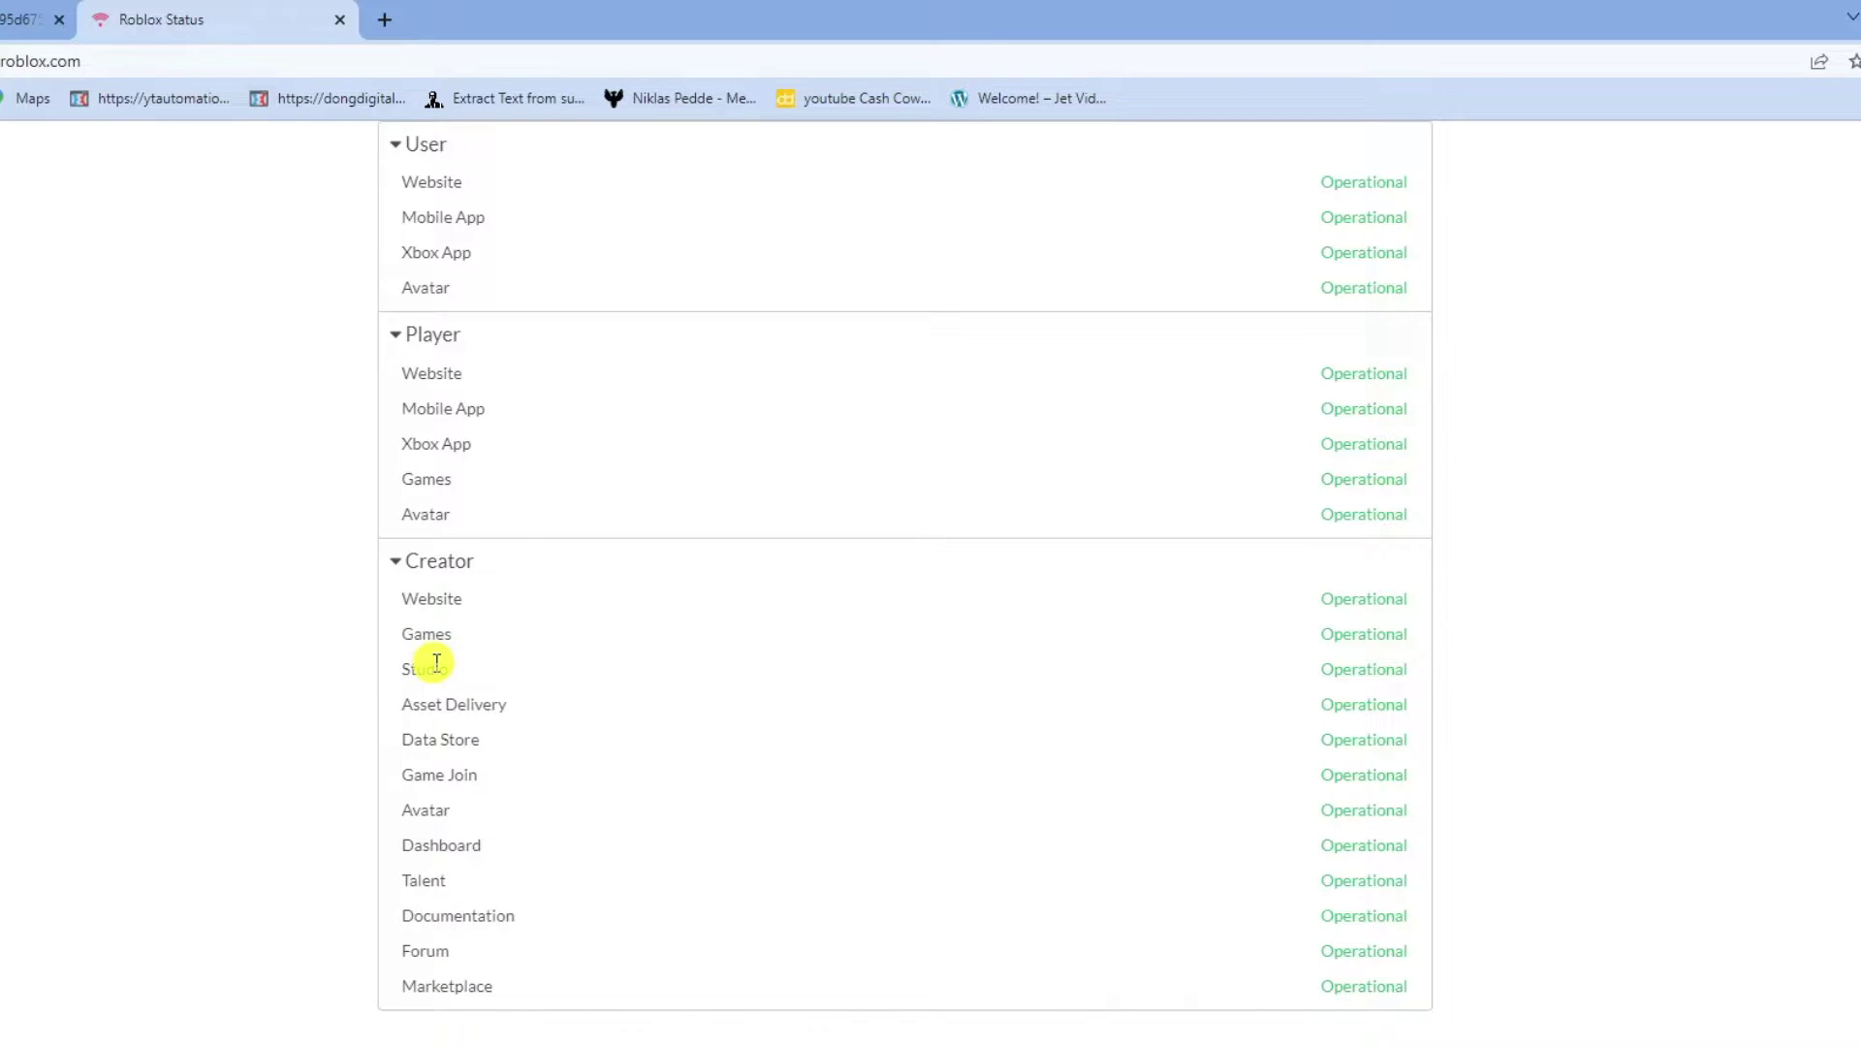
drag(403, 666, 475, 672)
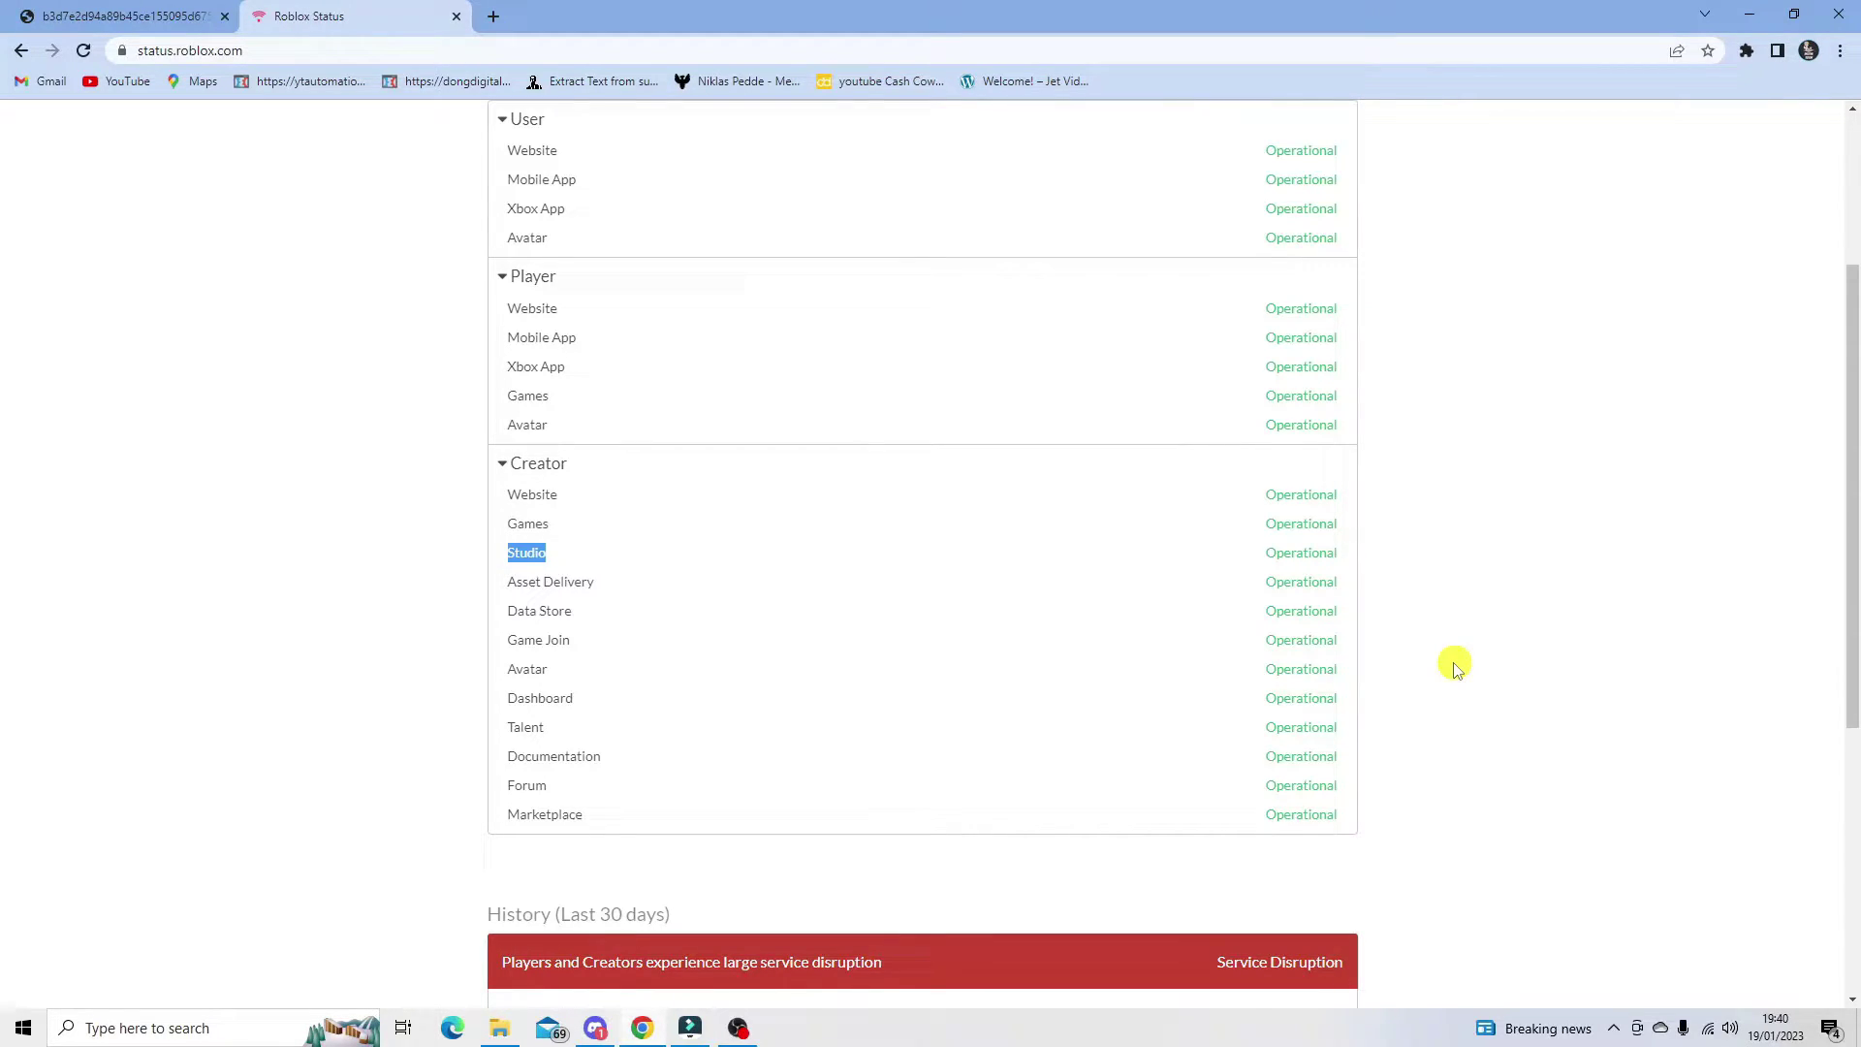
double_click(1509, 527)
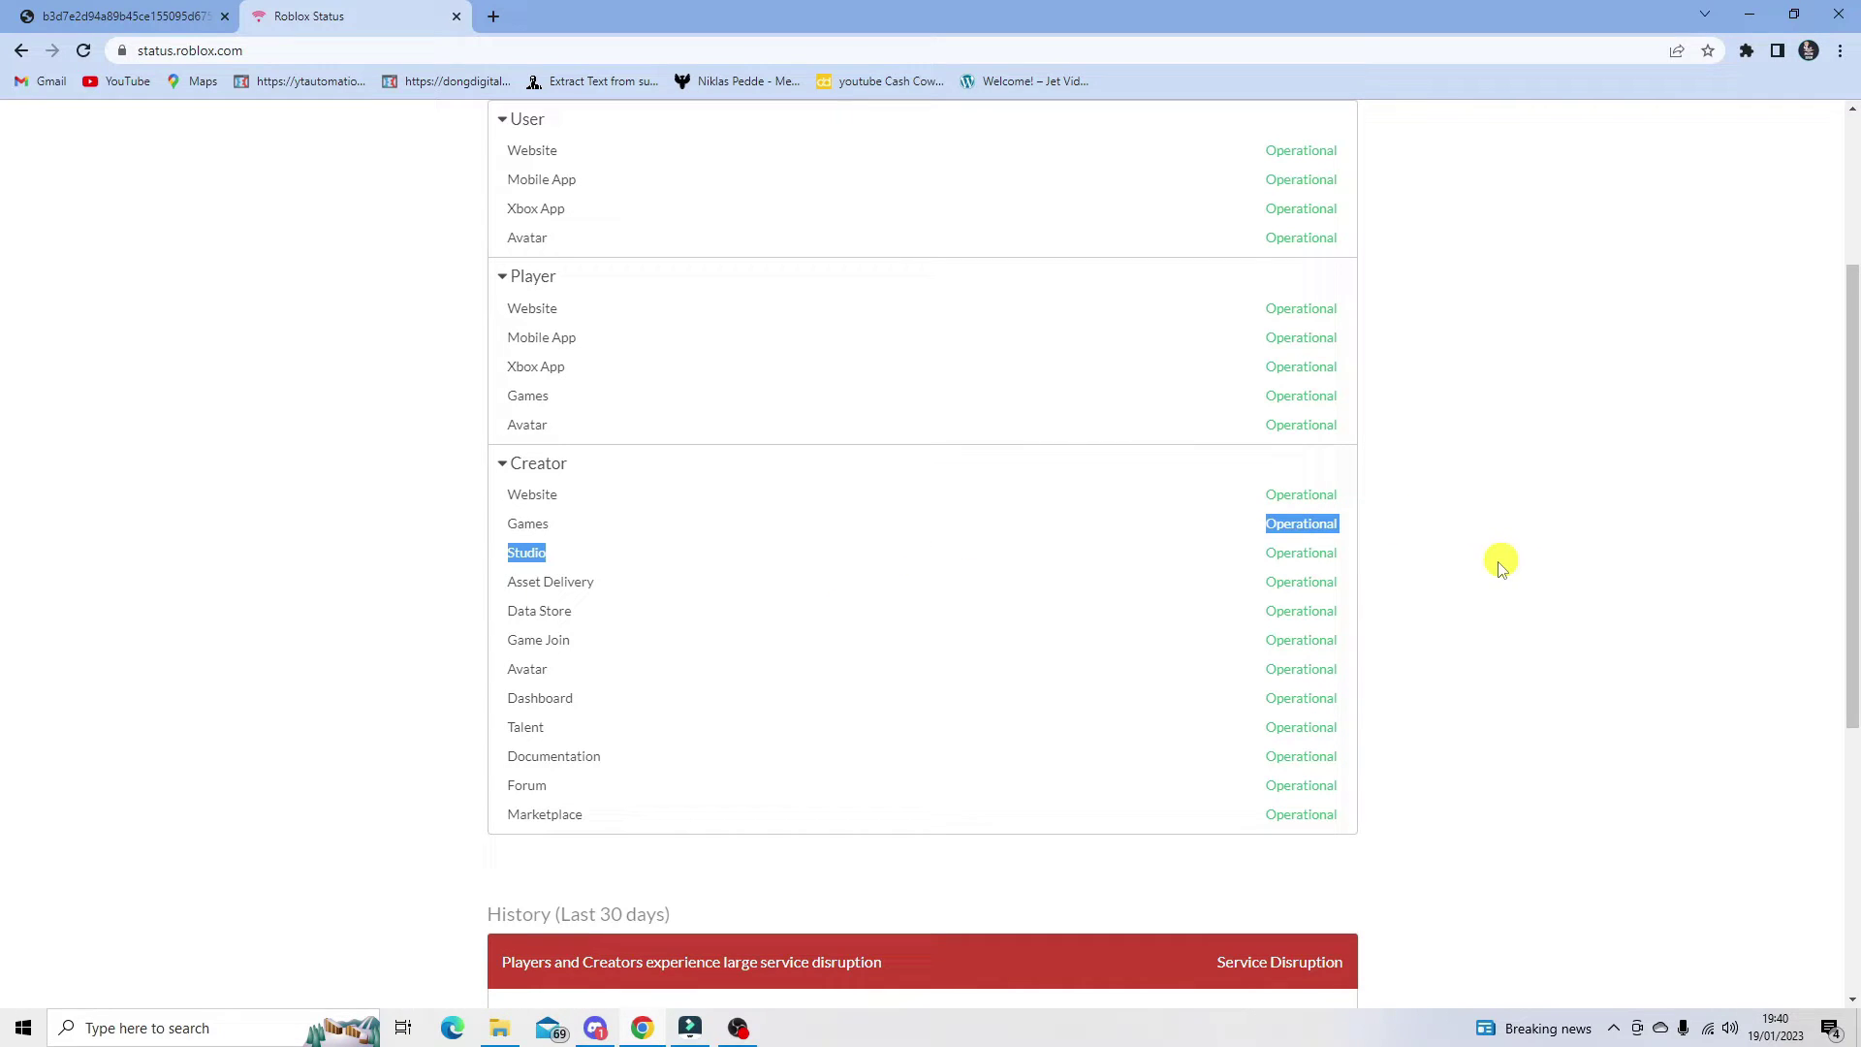
scroll(1509, 548, up, 3)
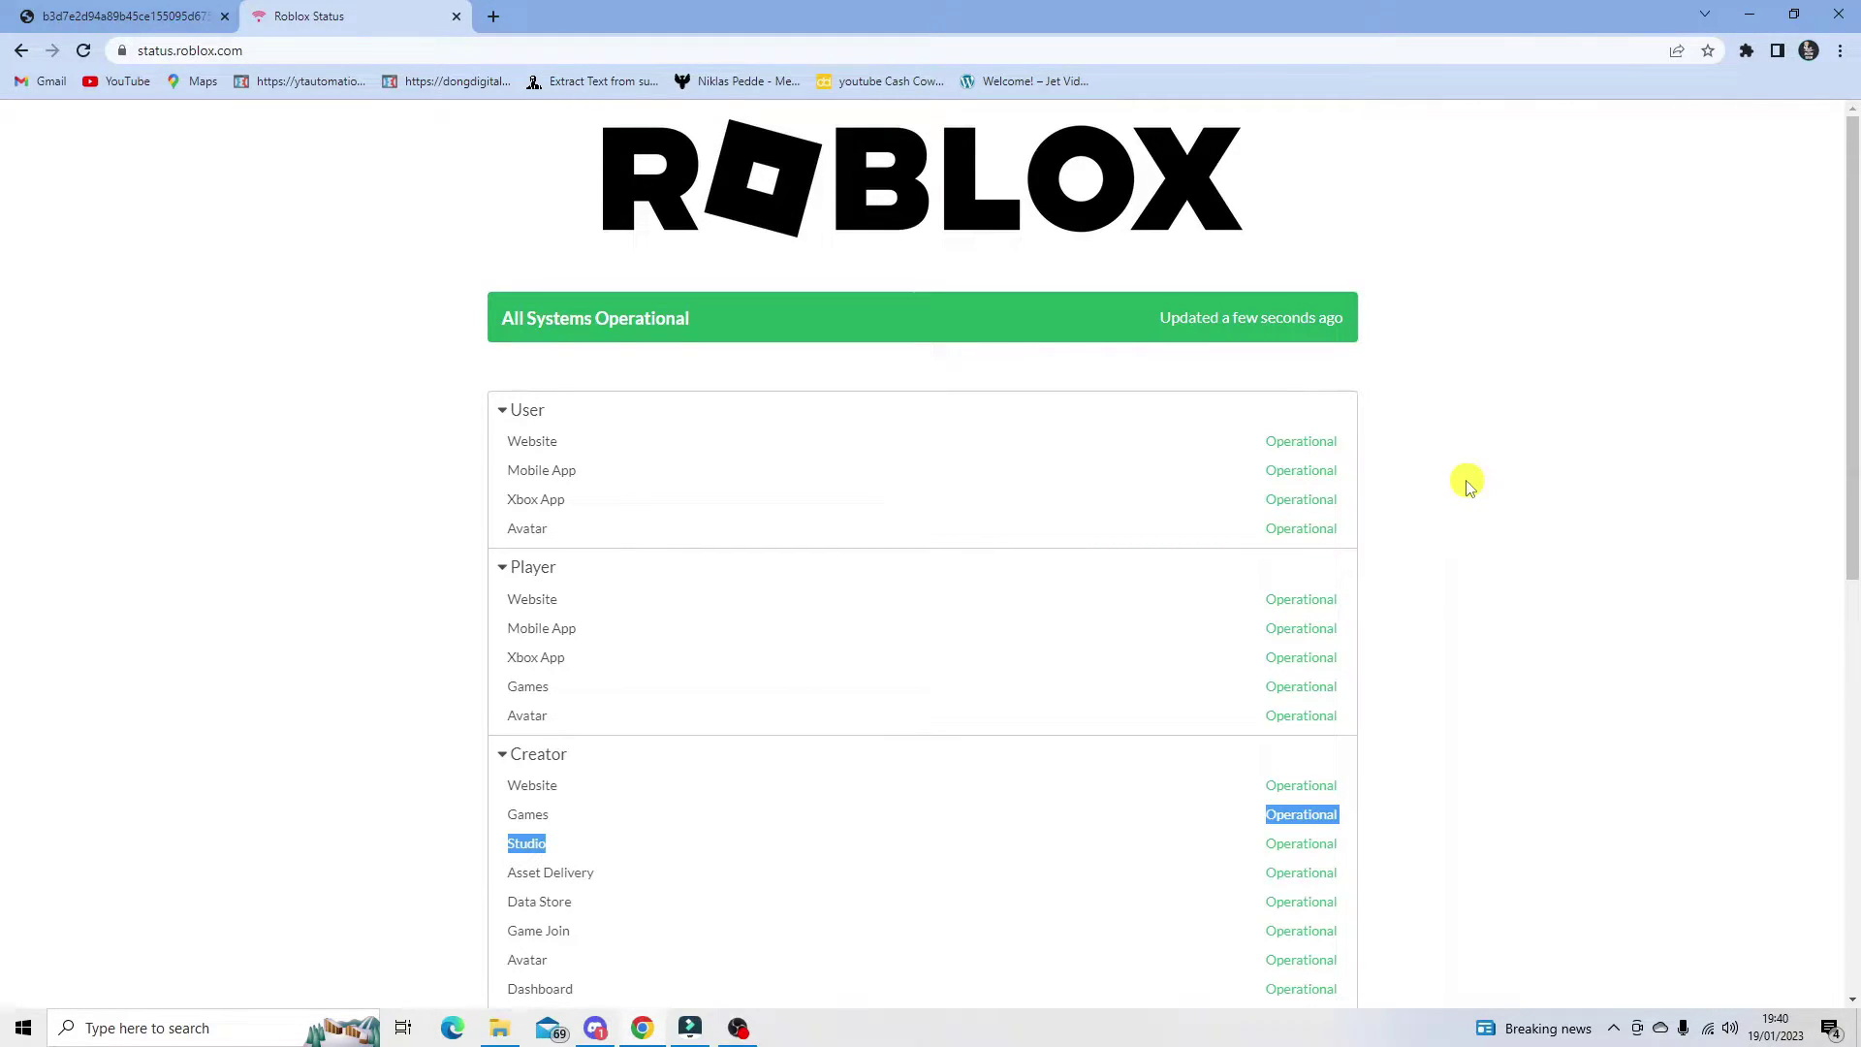
click(23, 1028)
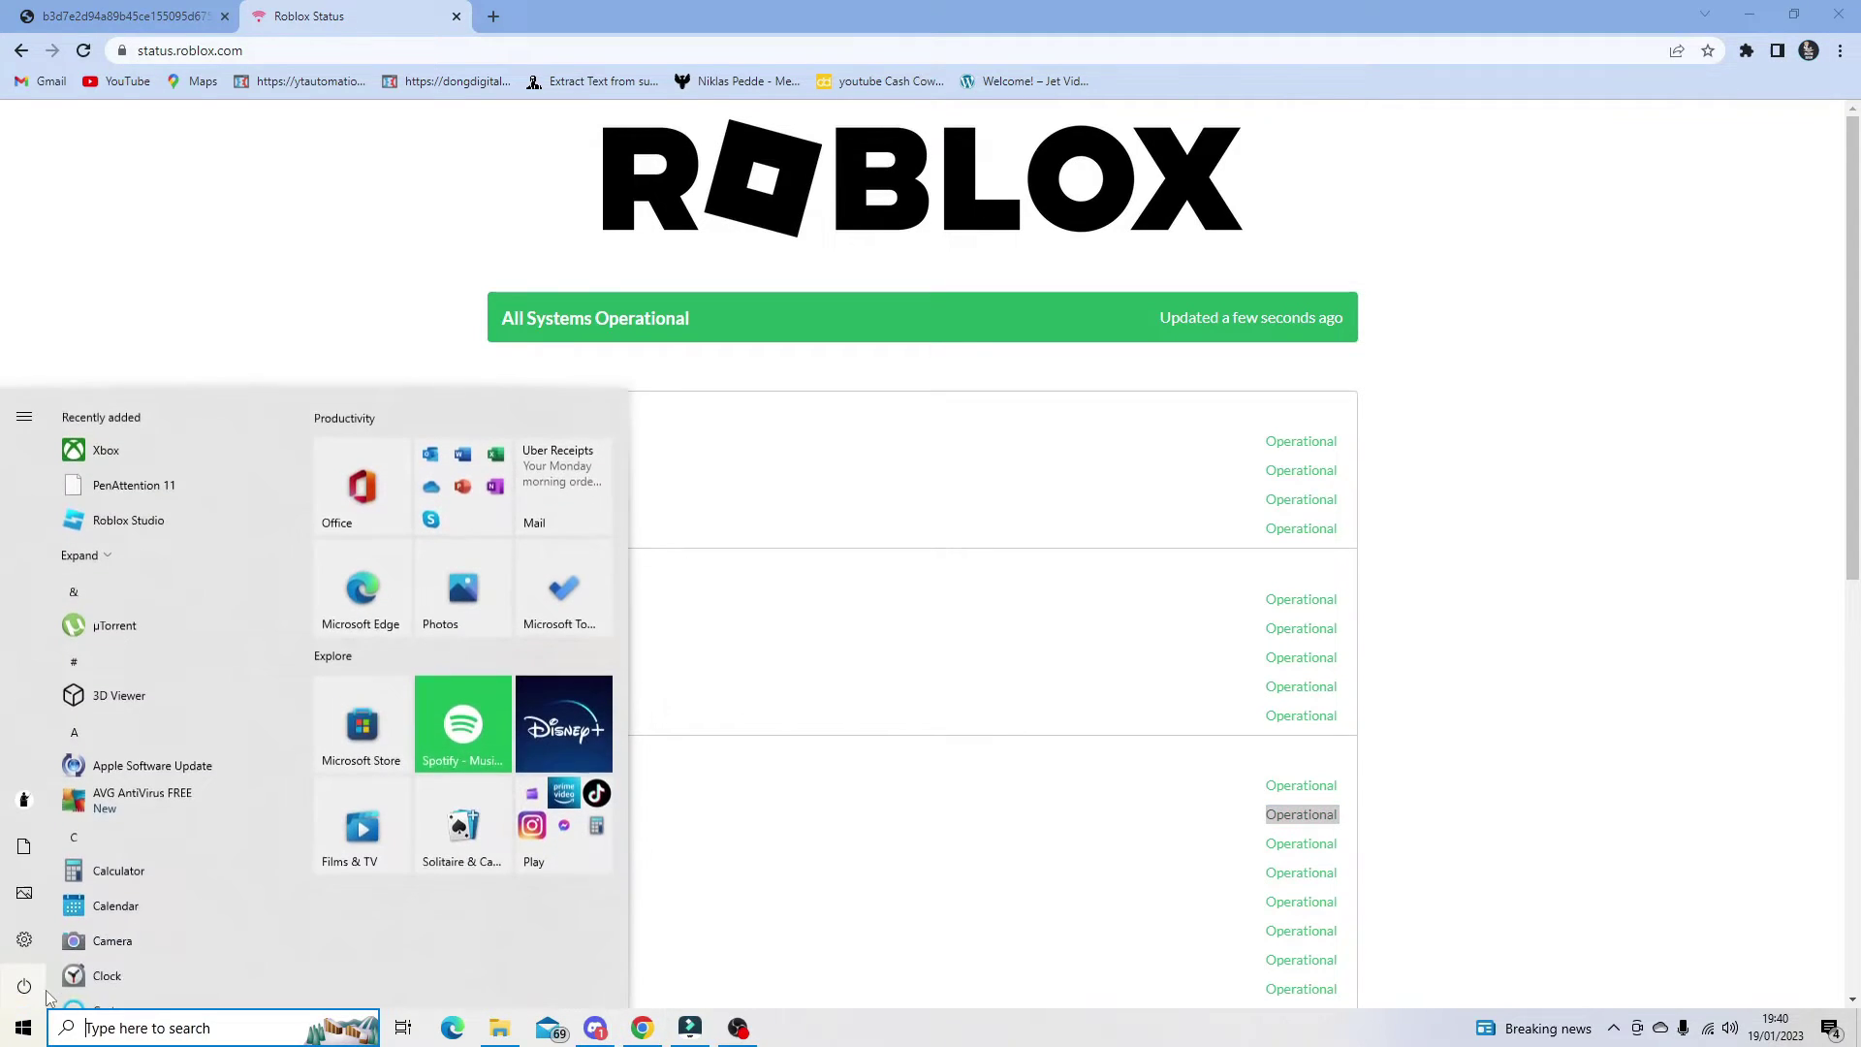
click(39, 986)
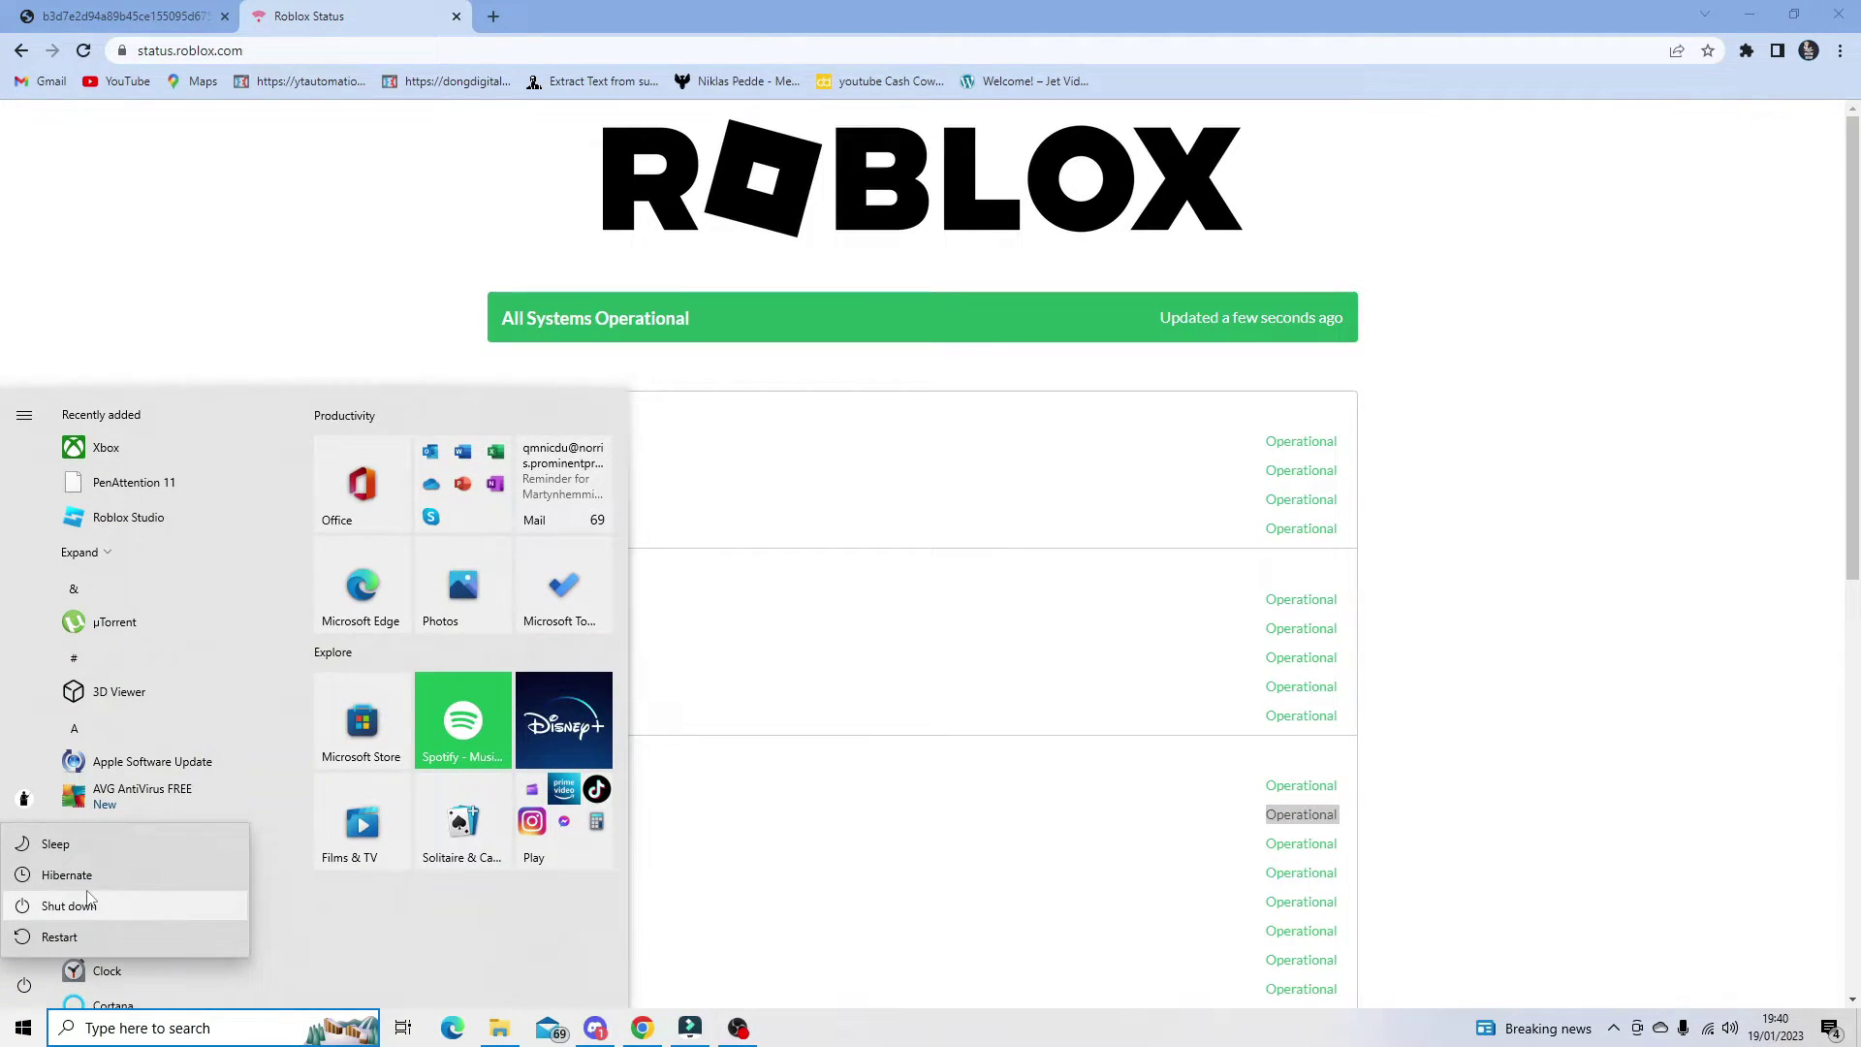
click(323, 299)
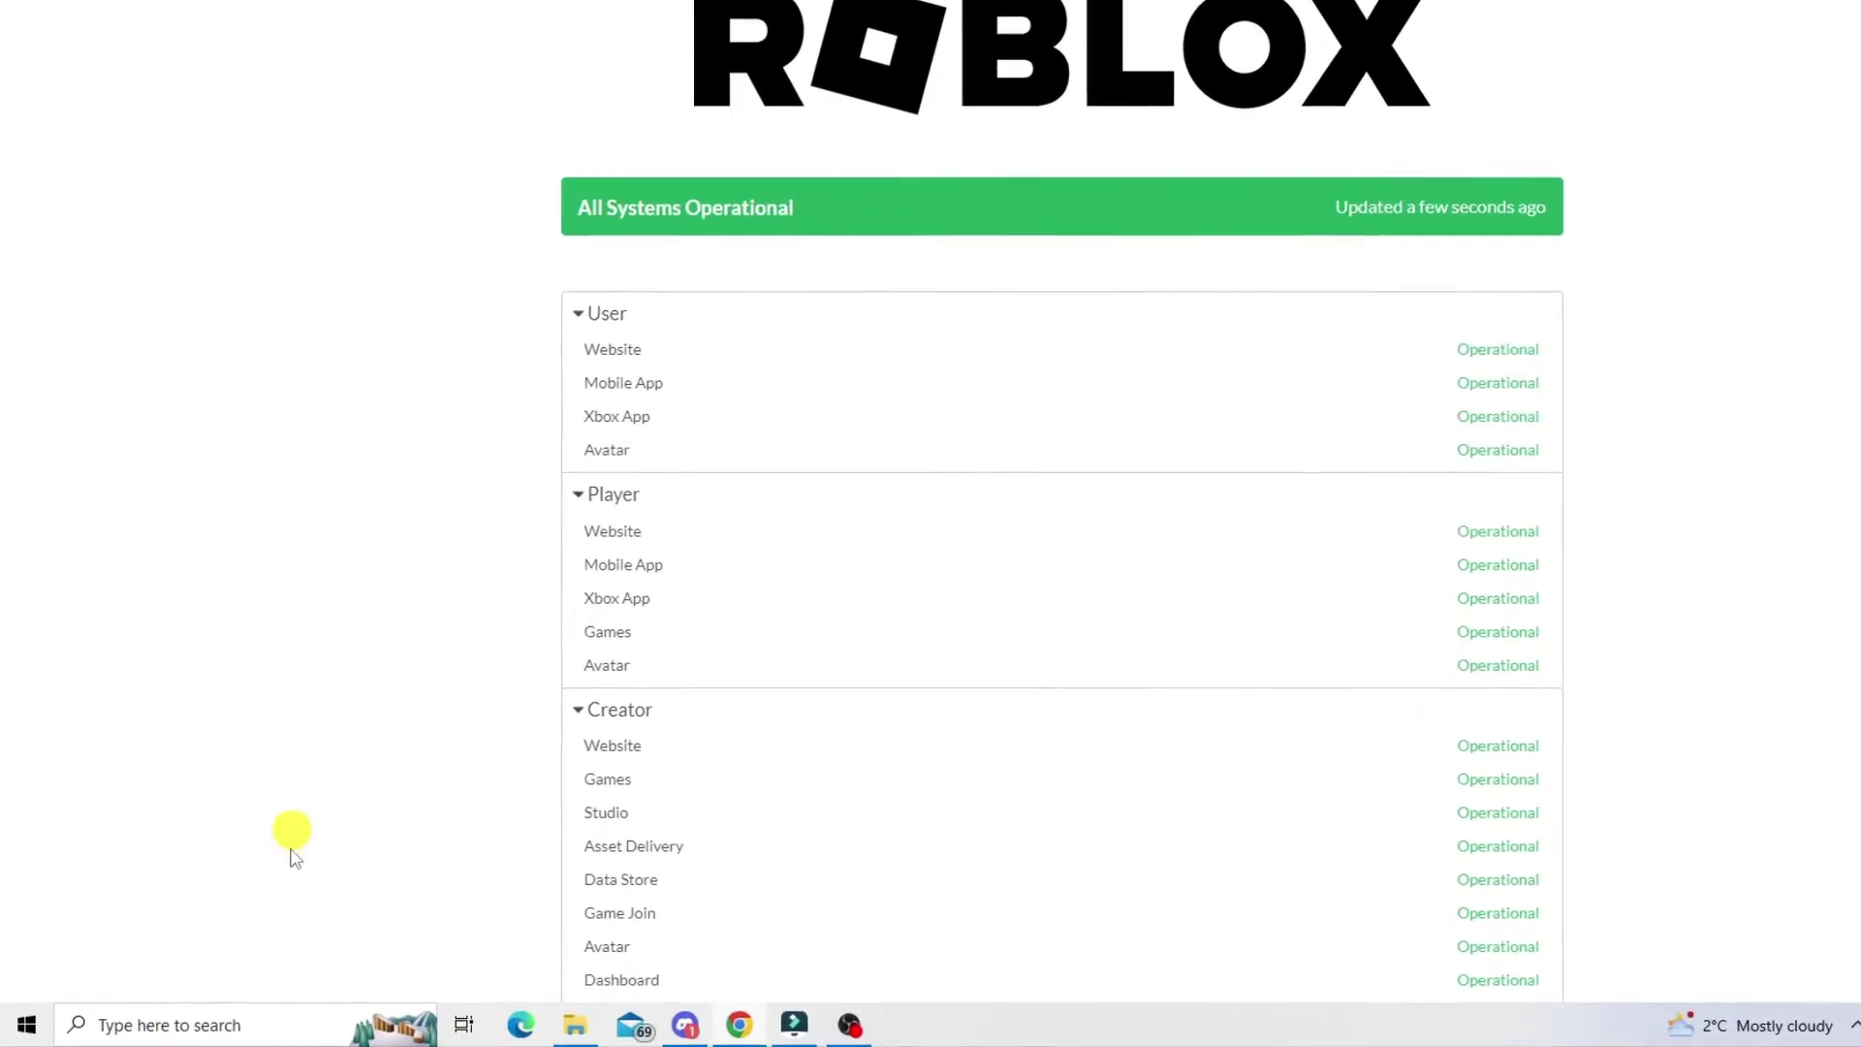
click(195, 1019)
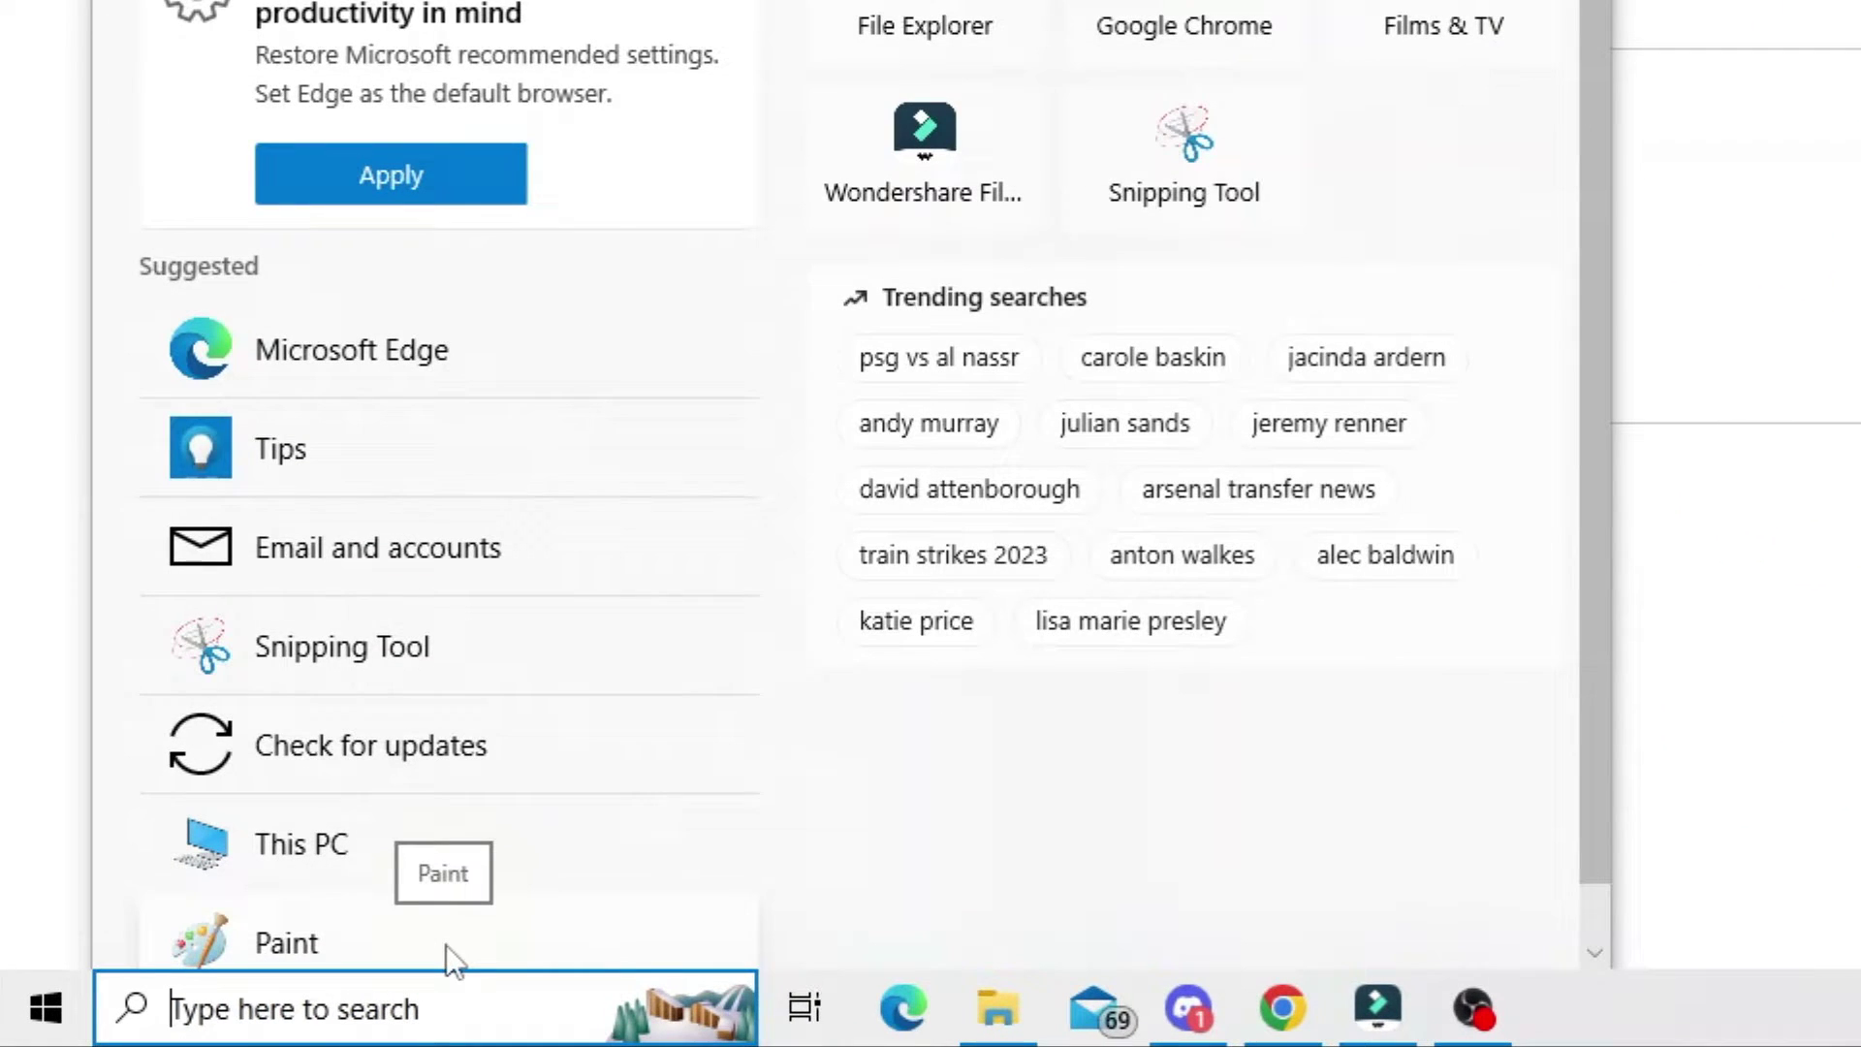
text(remove )
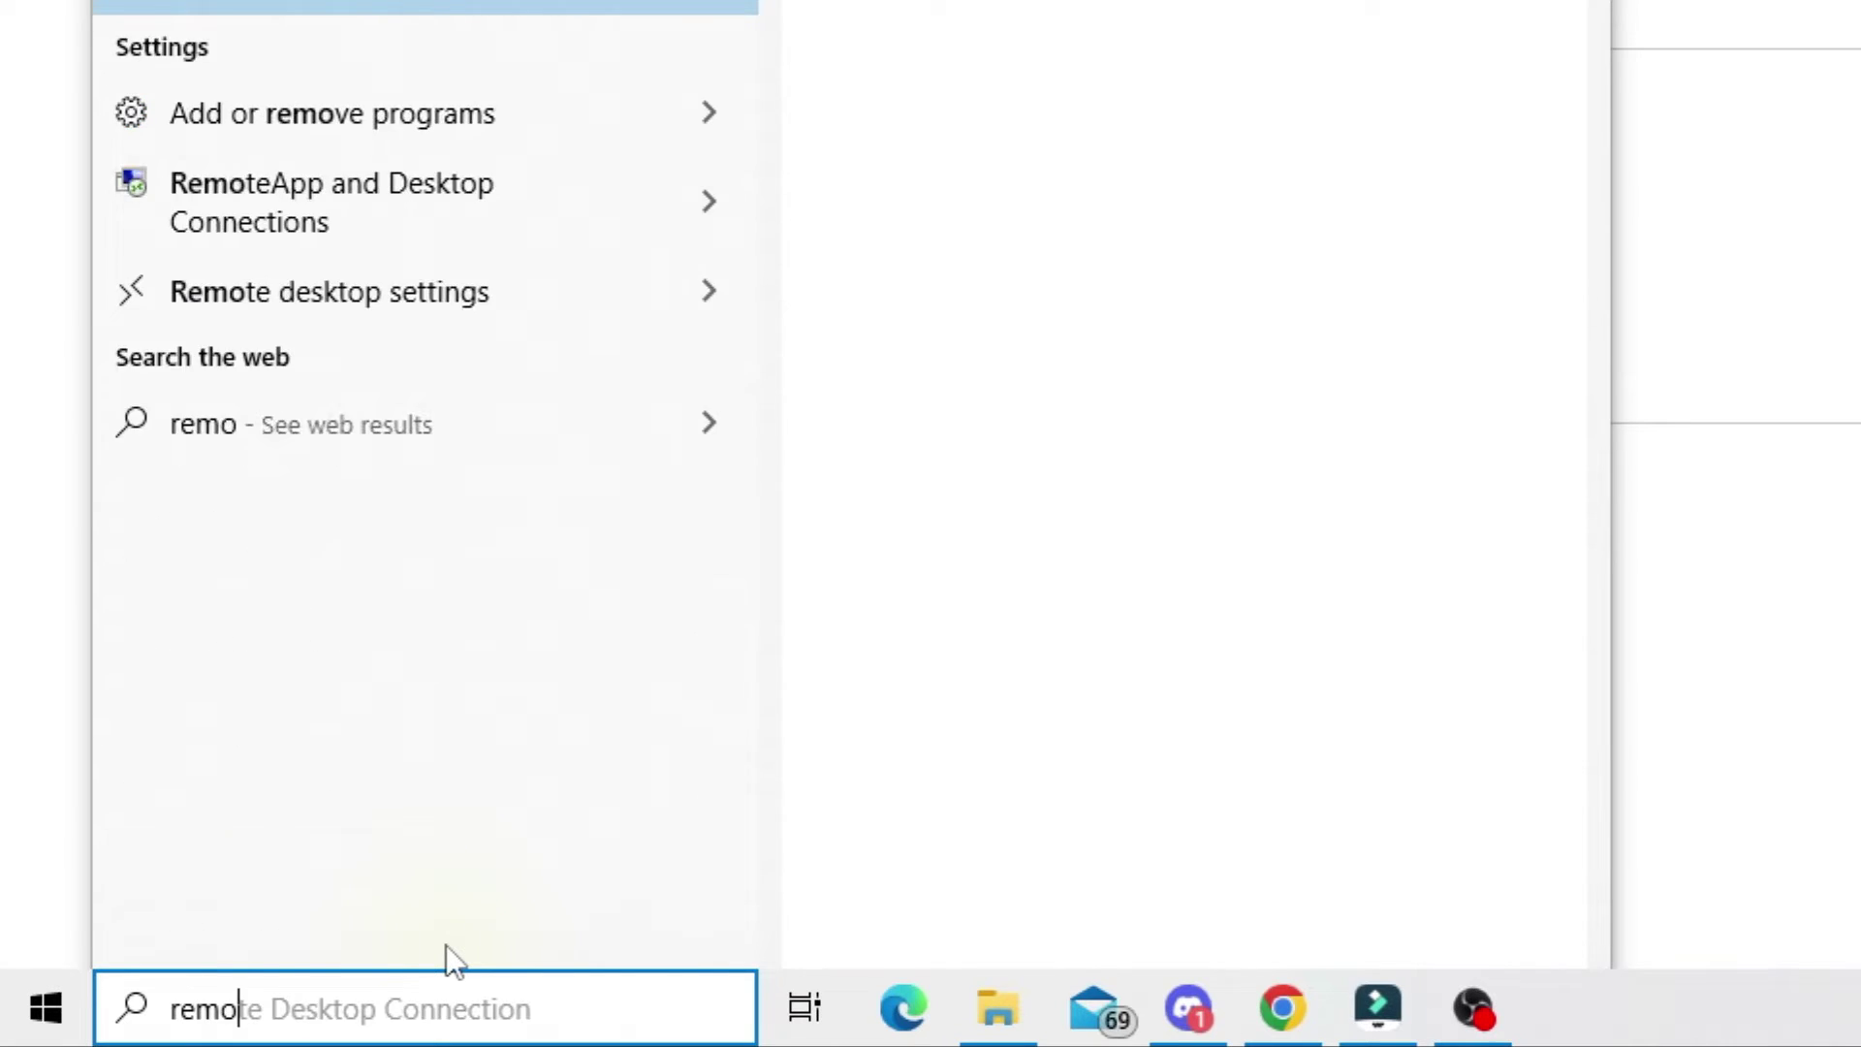
text(programs)
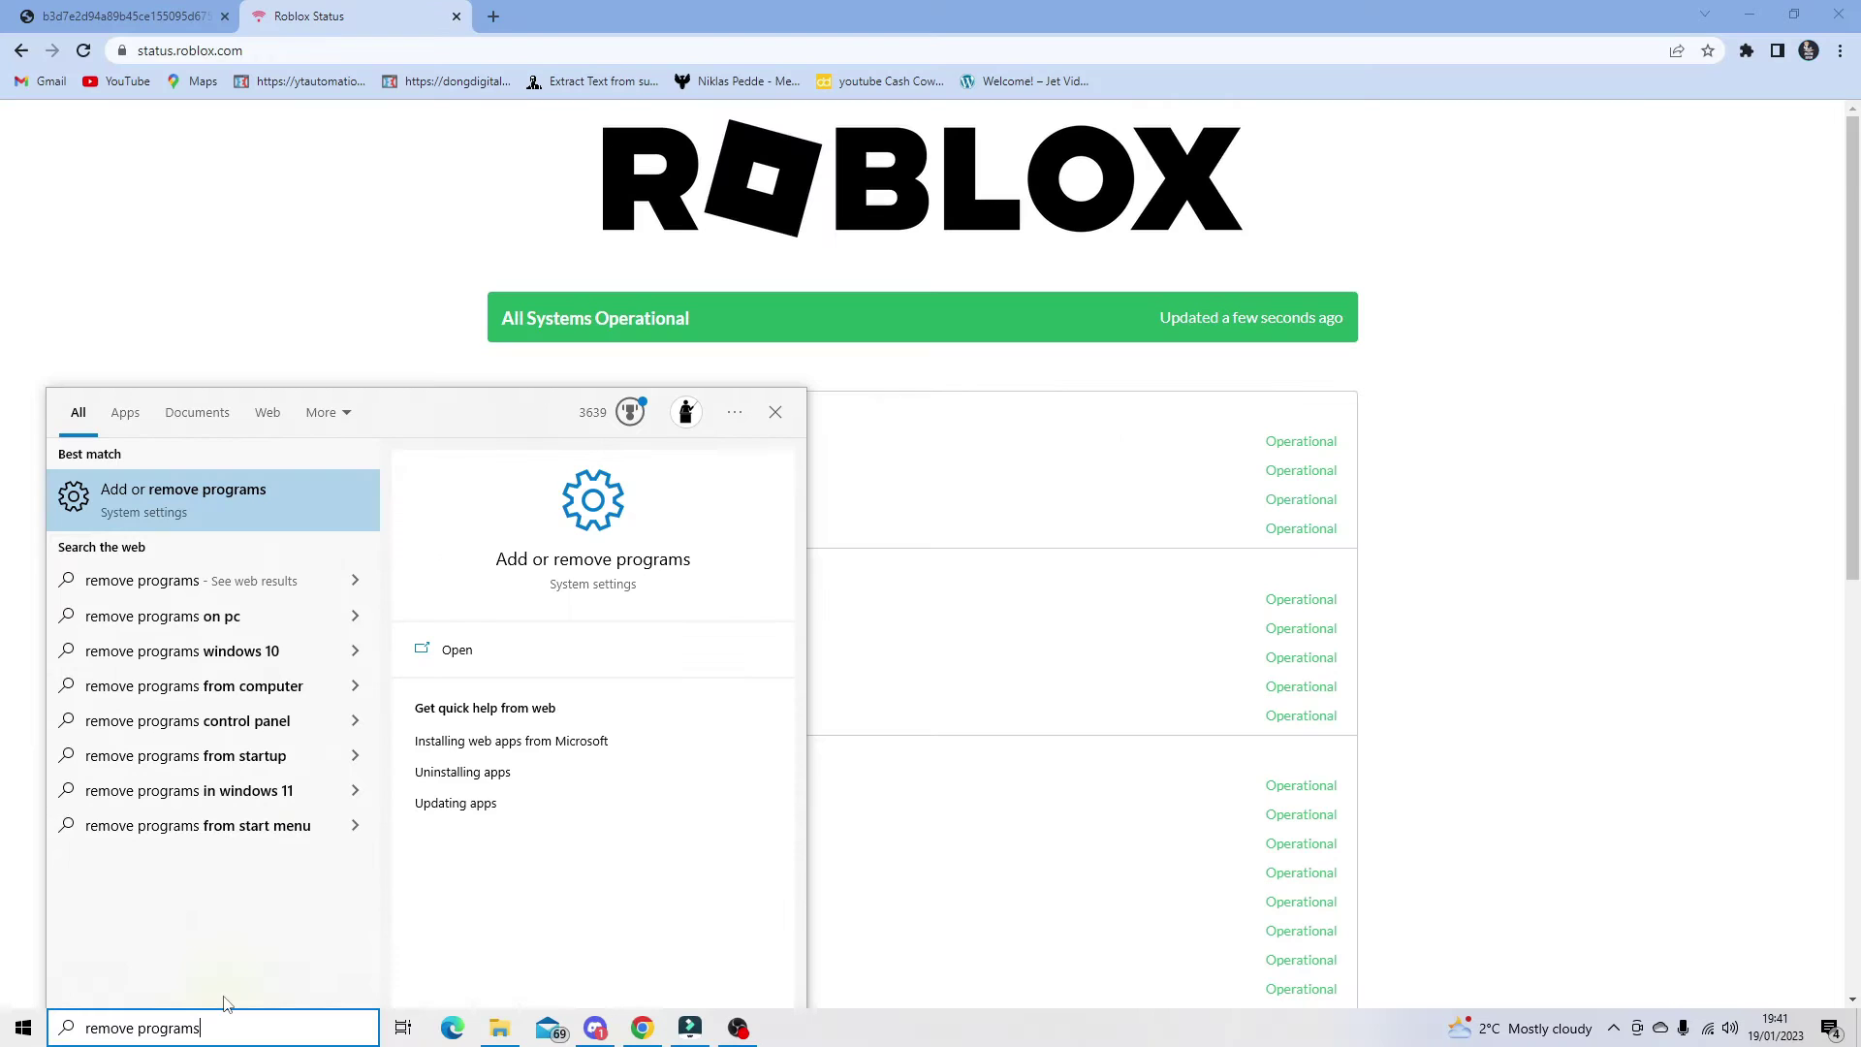
click(212, 495)
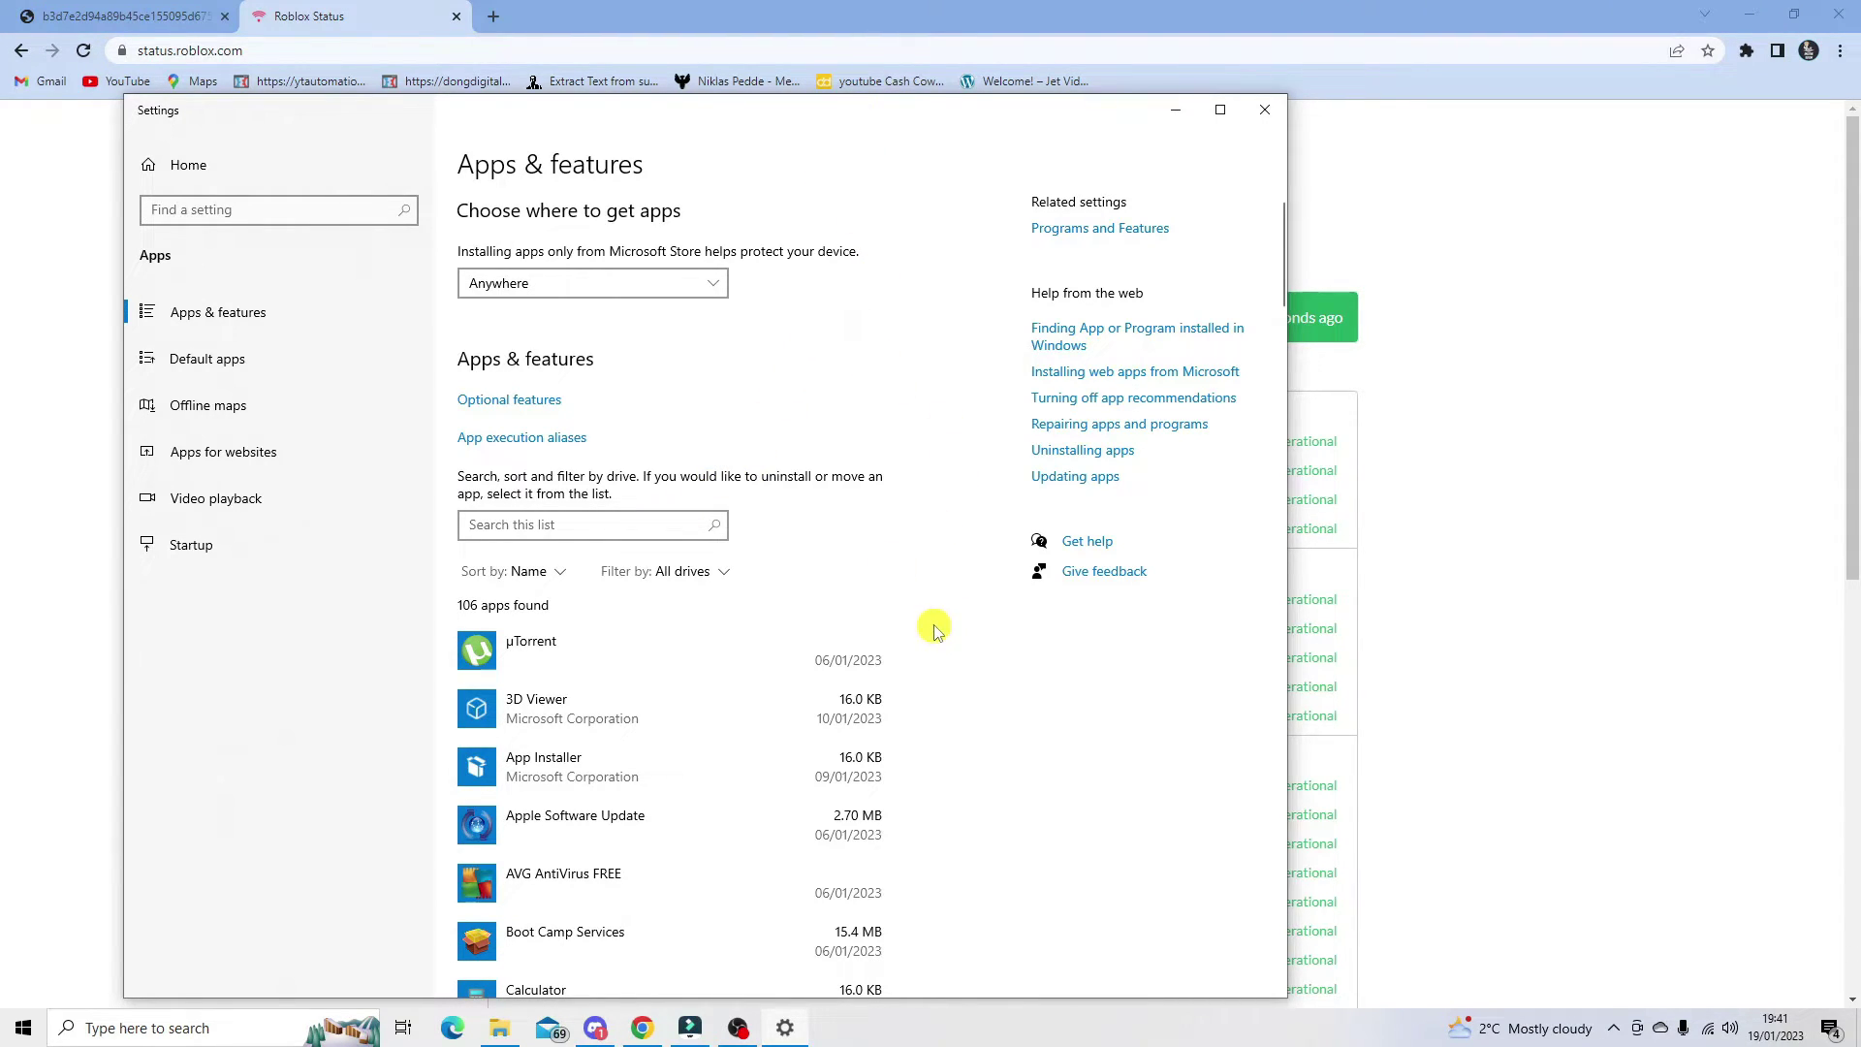
scroll(911, 635, down, 2)
scroll(769, 602, down, 8)
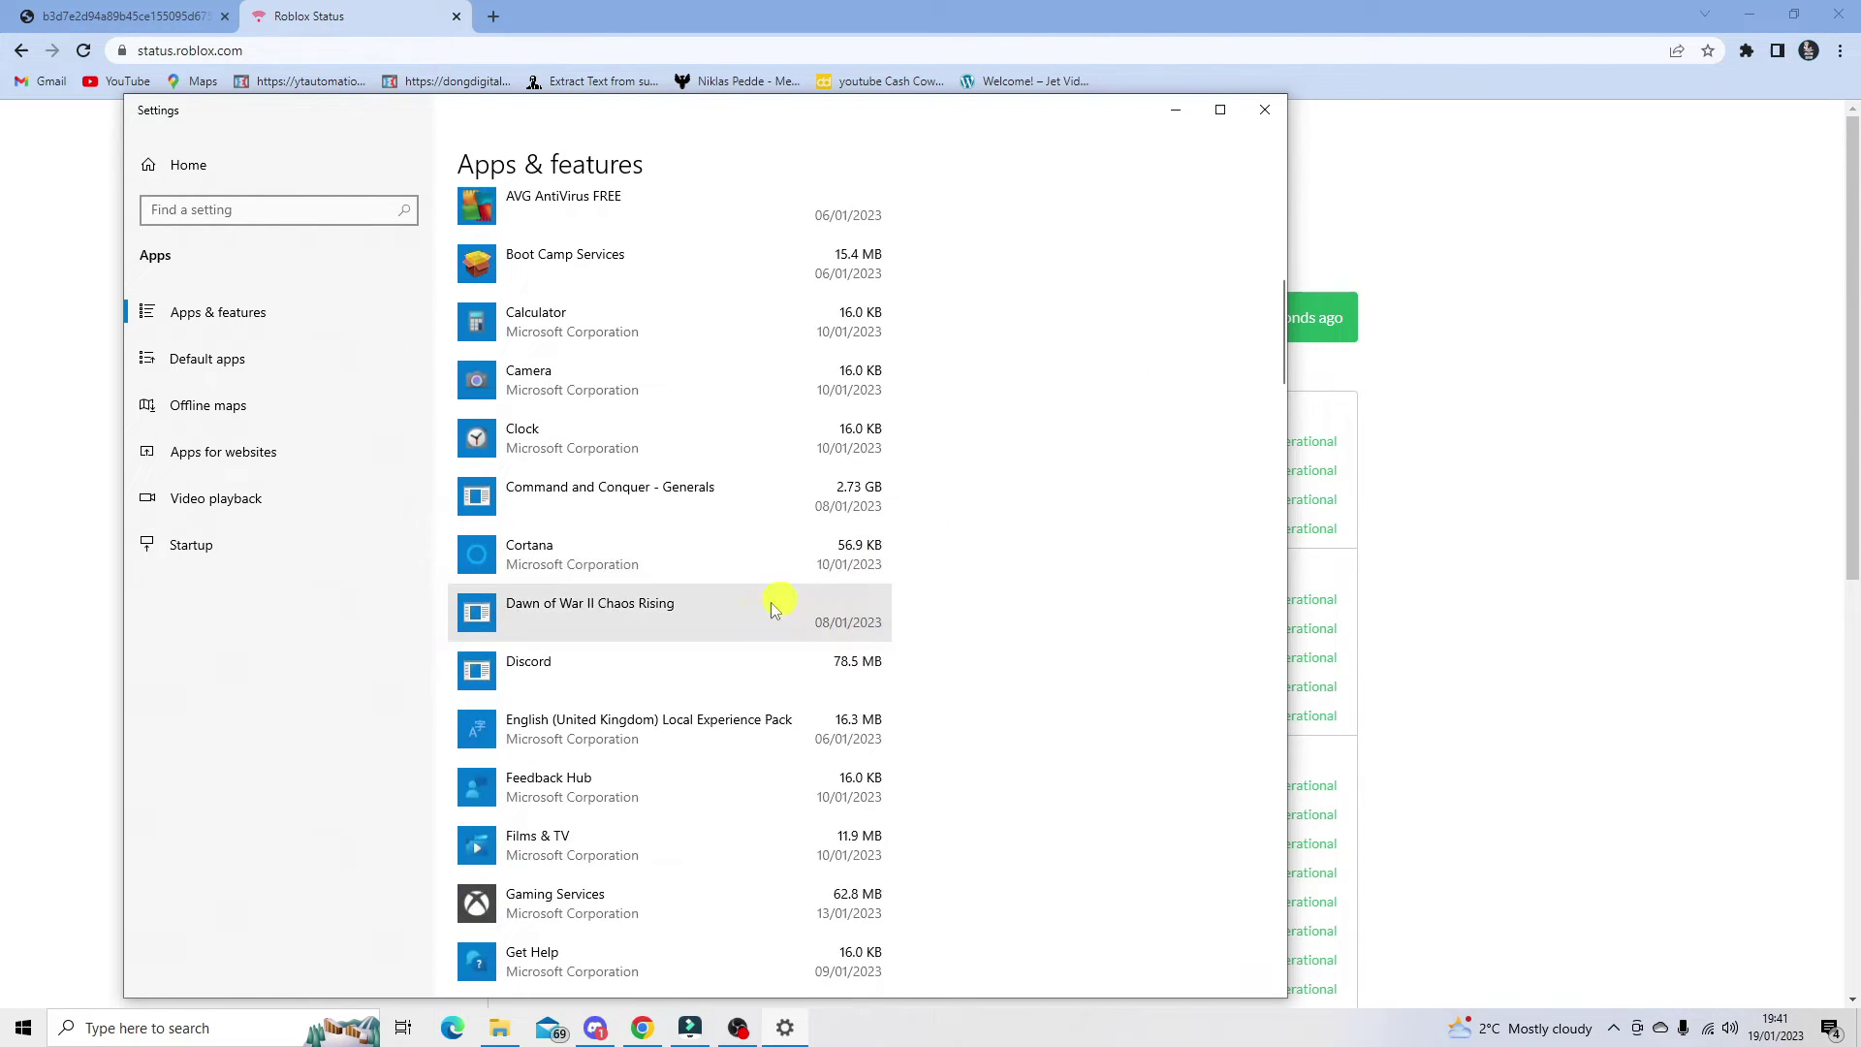
scroll(760, 665, up, 9)
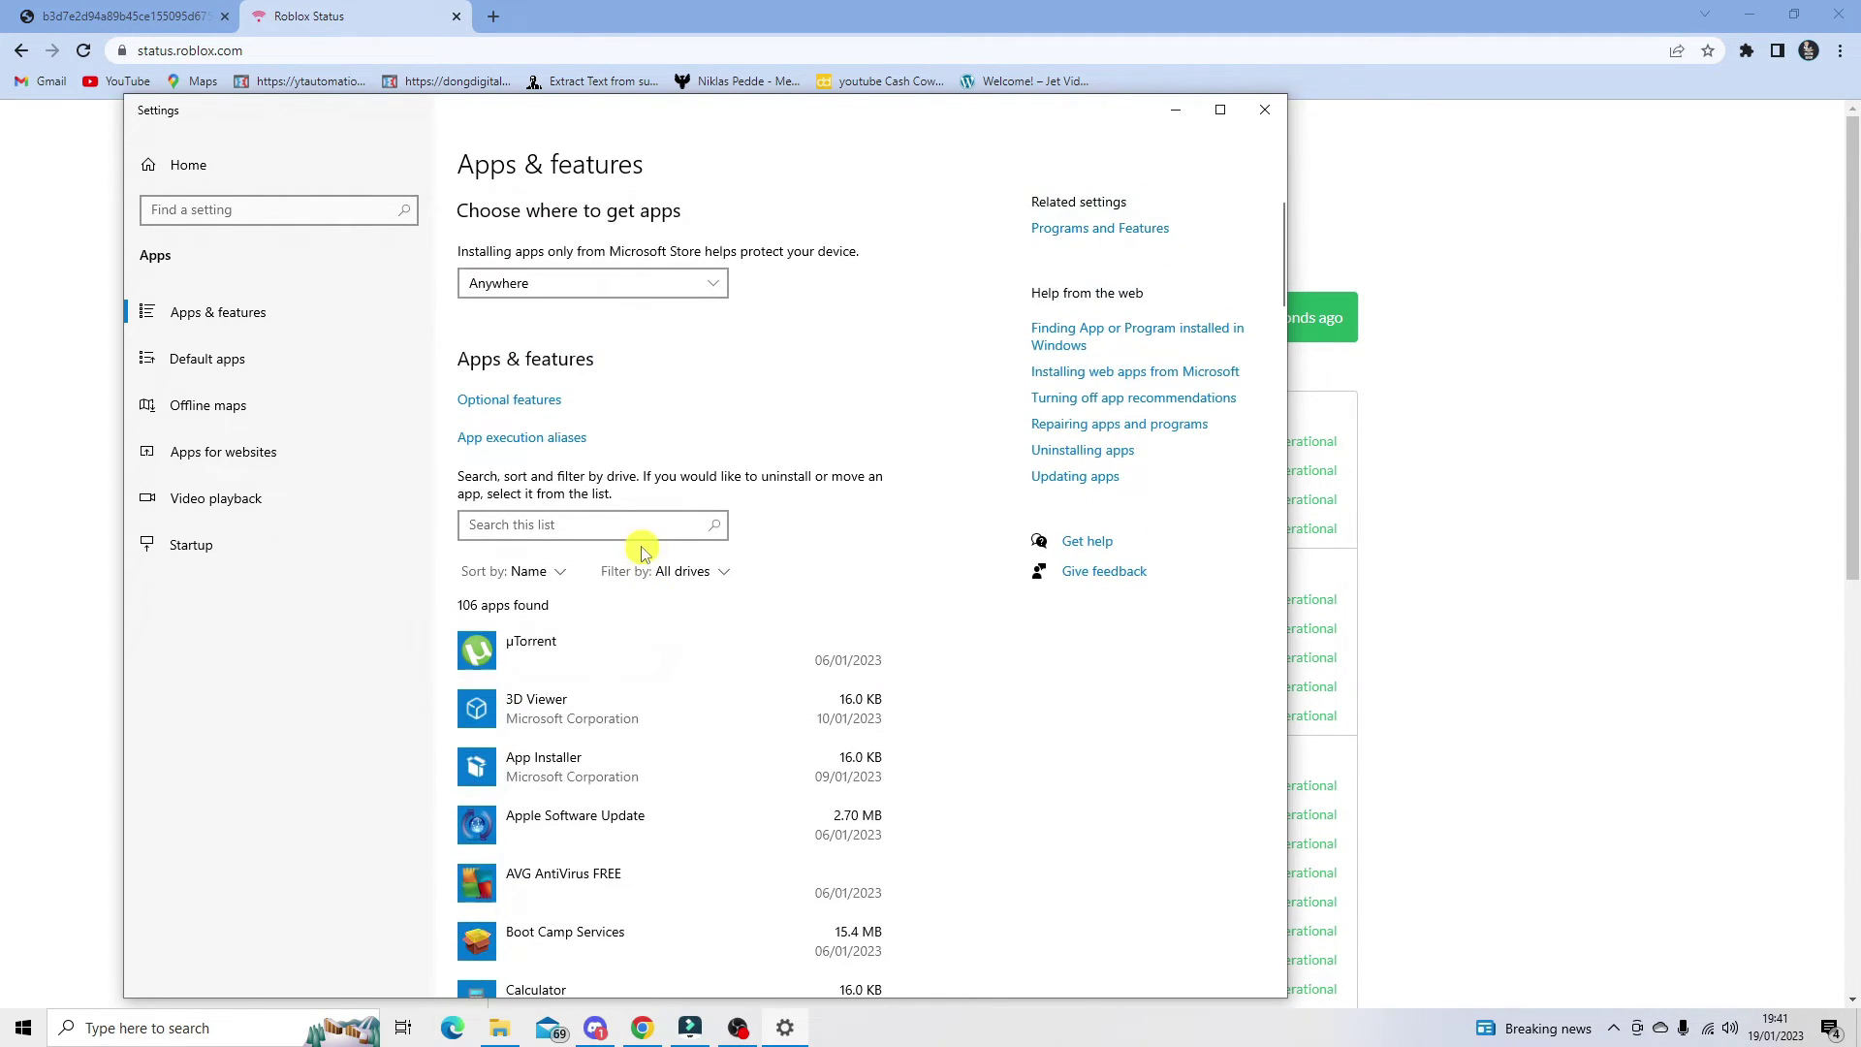
click(564, 525)
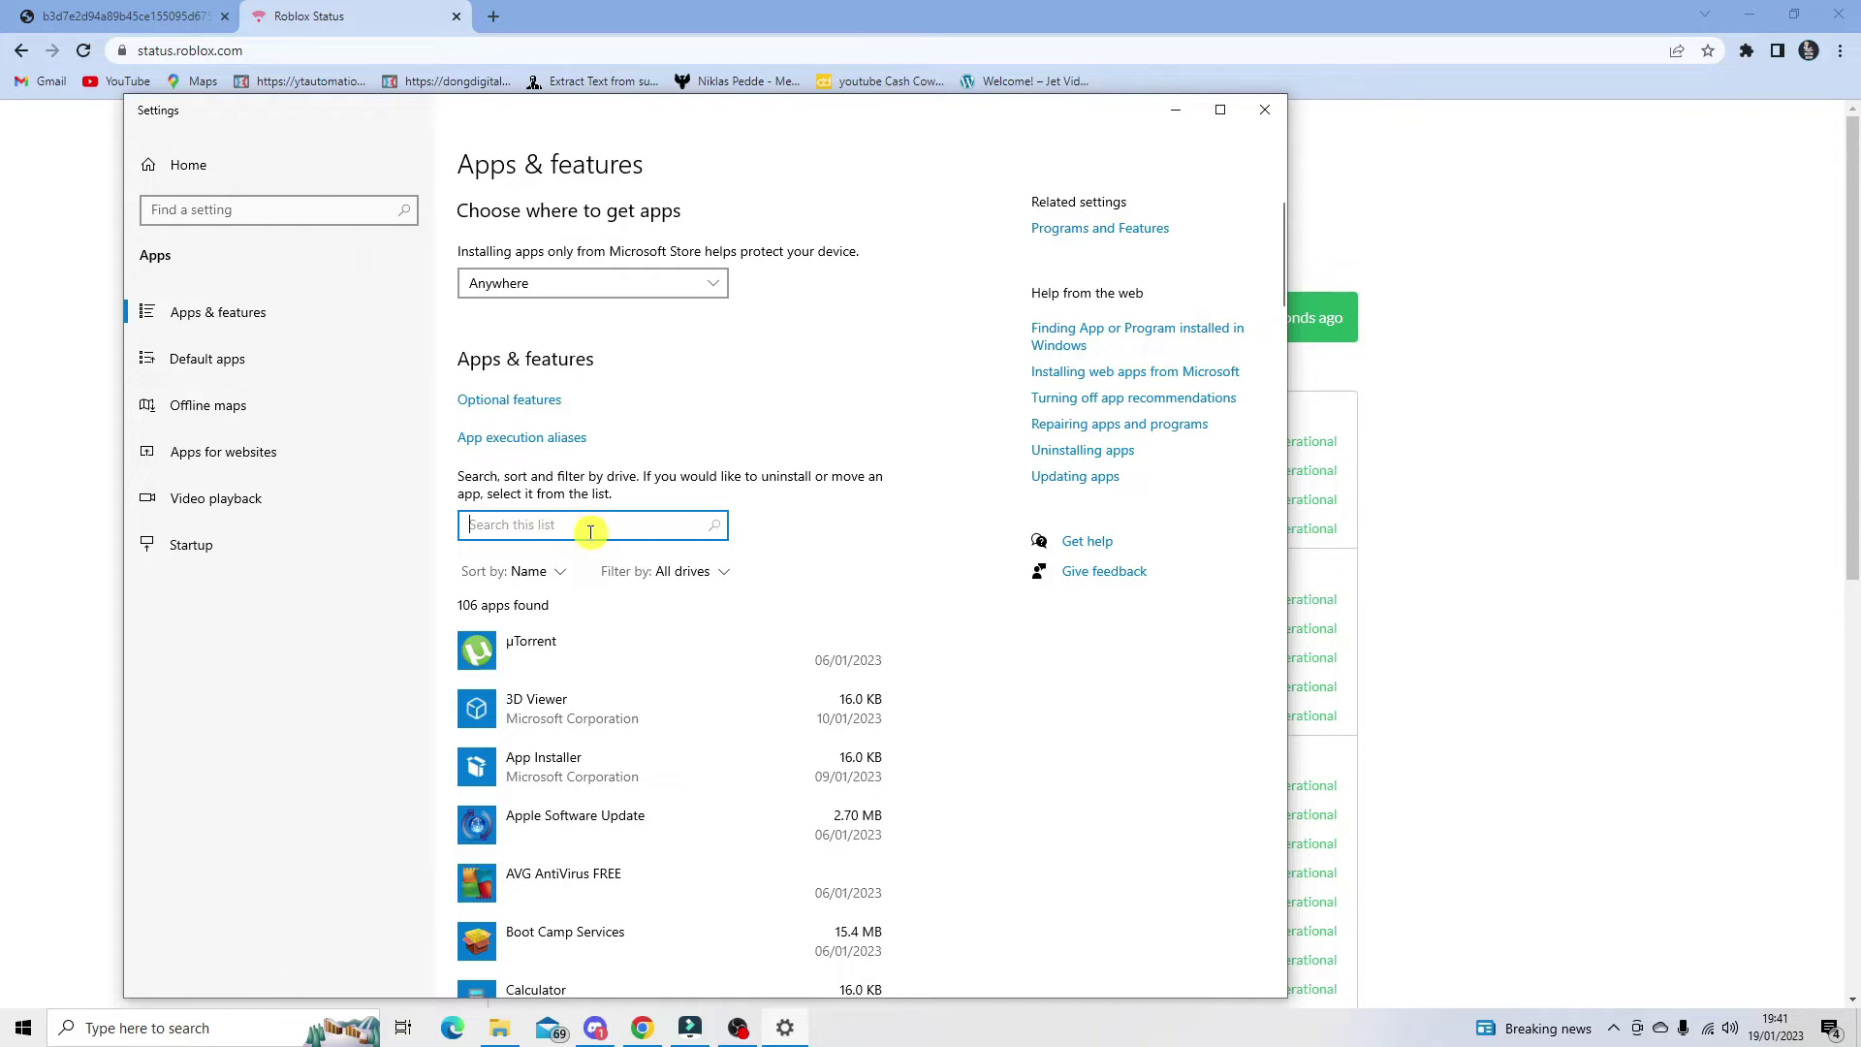
text(roblox)
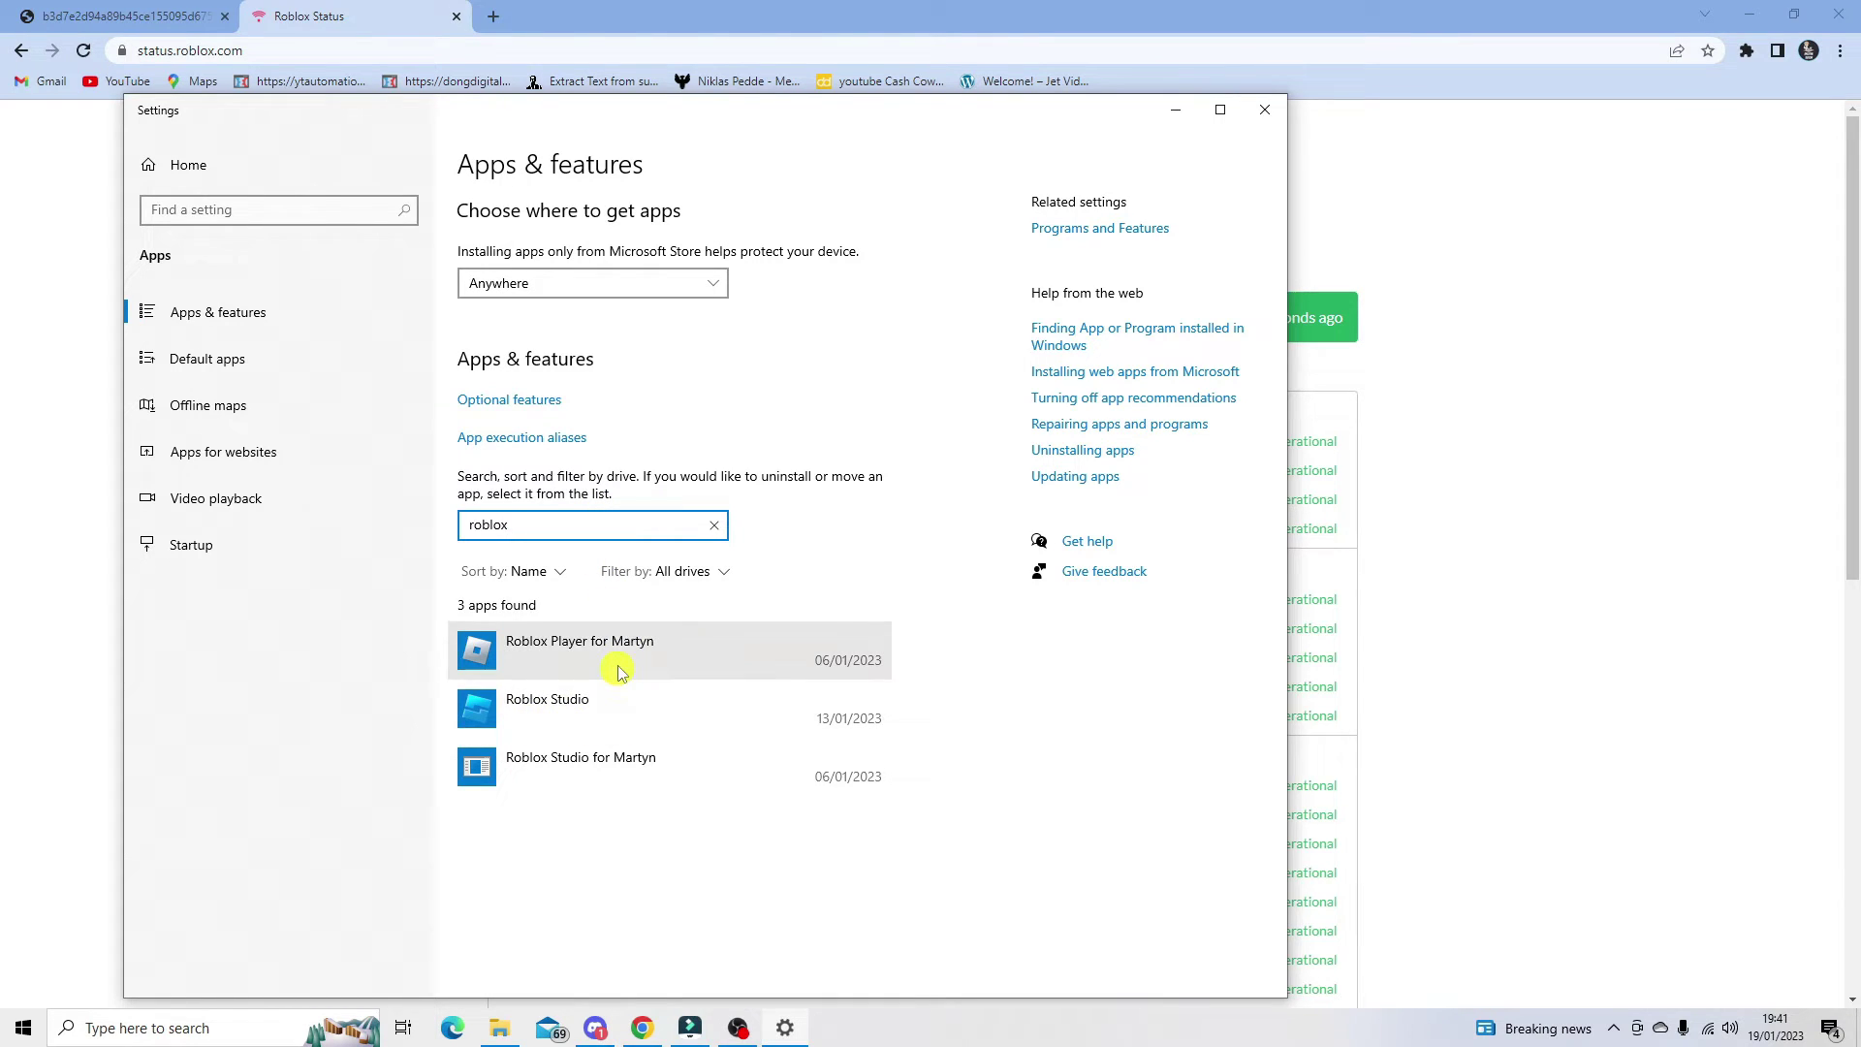
click(602, 712)
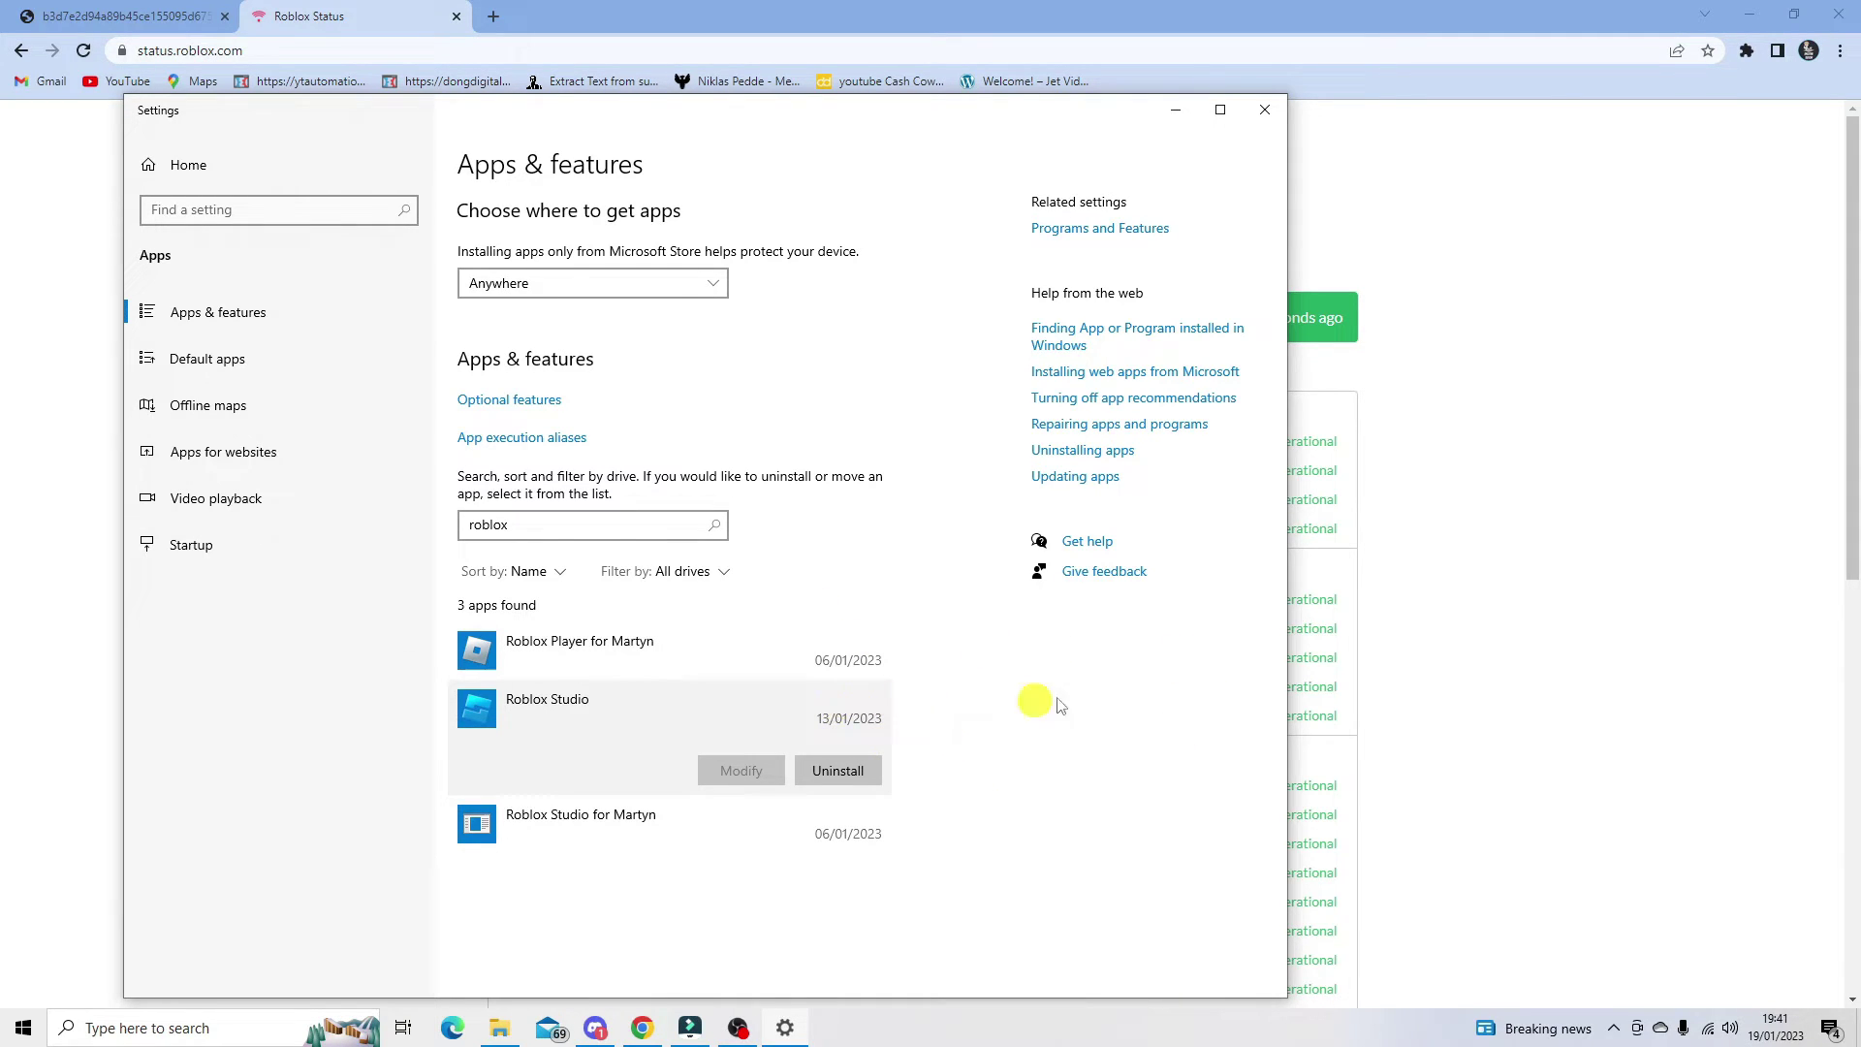
click(1278, 108)
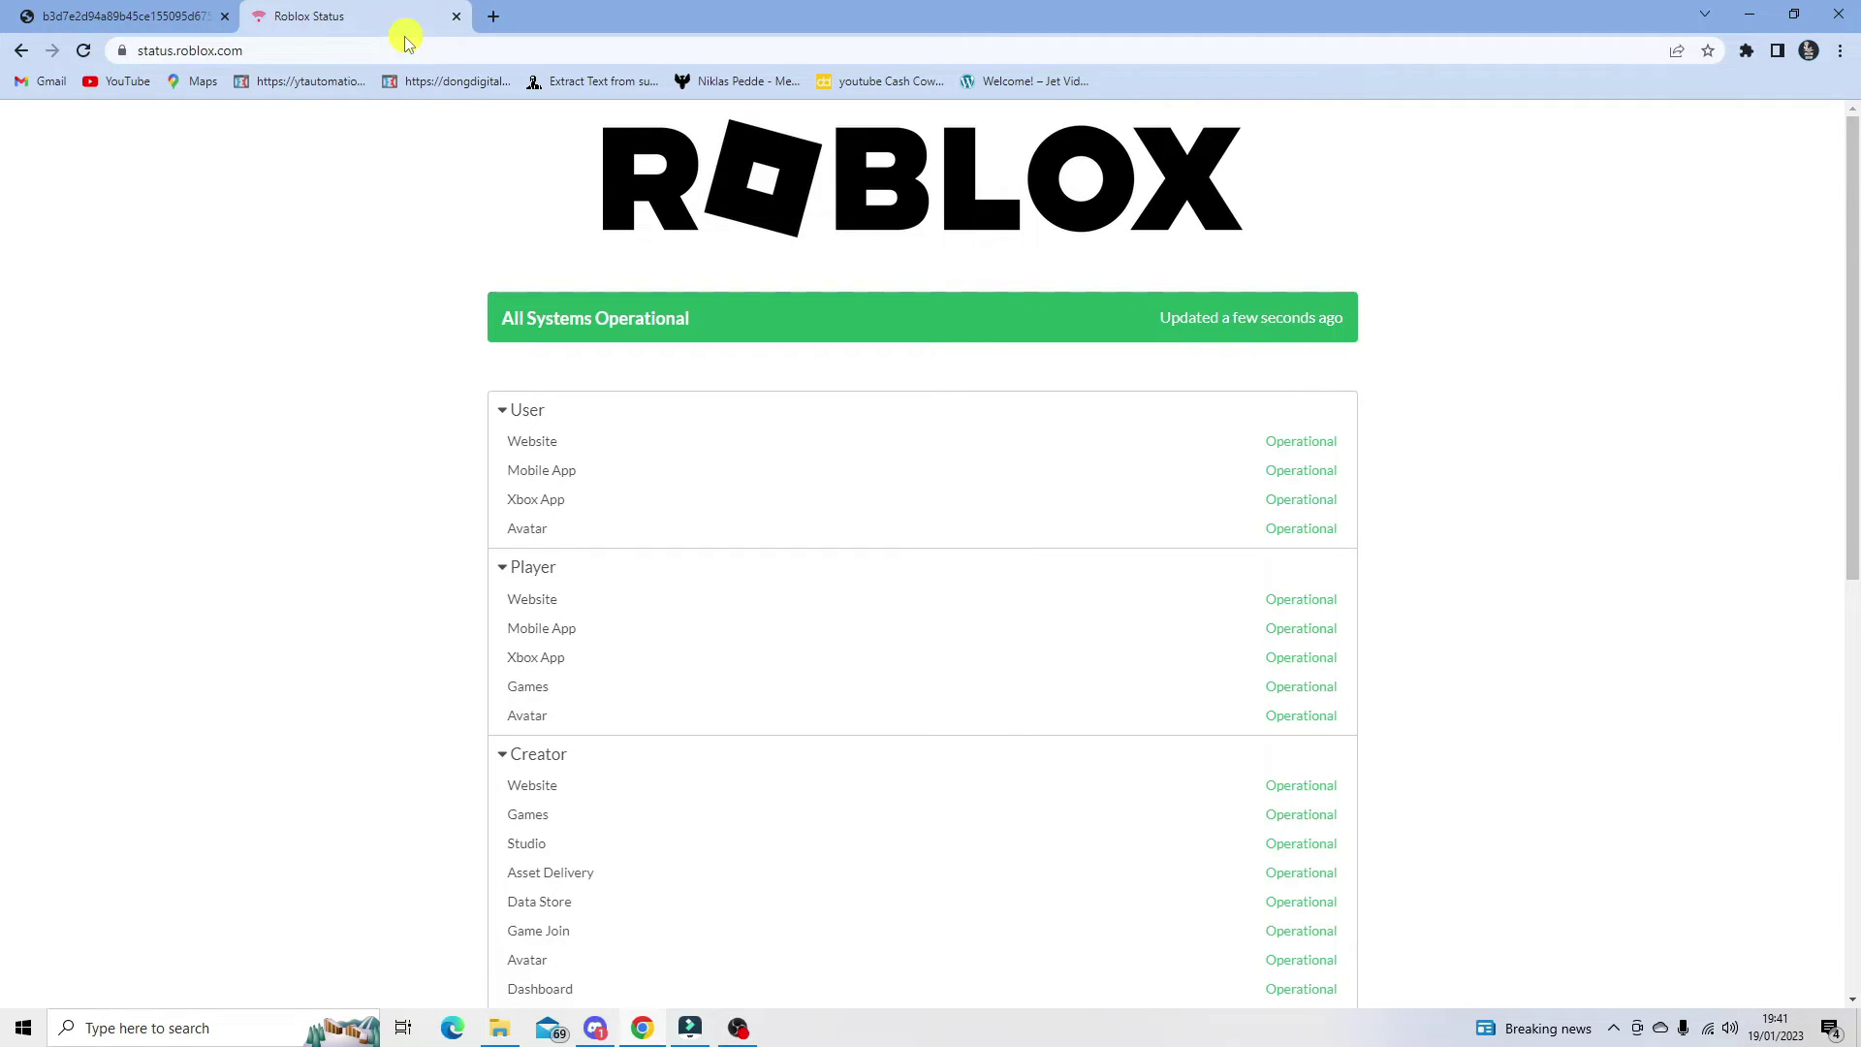
Go to google.com and search for 'roblox support'
click(424, 60)
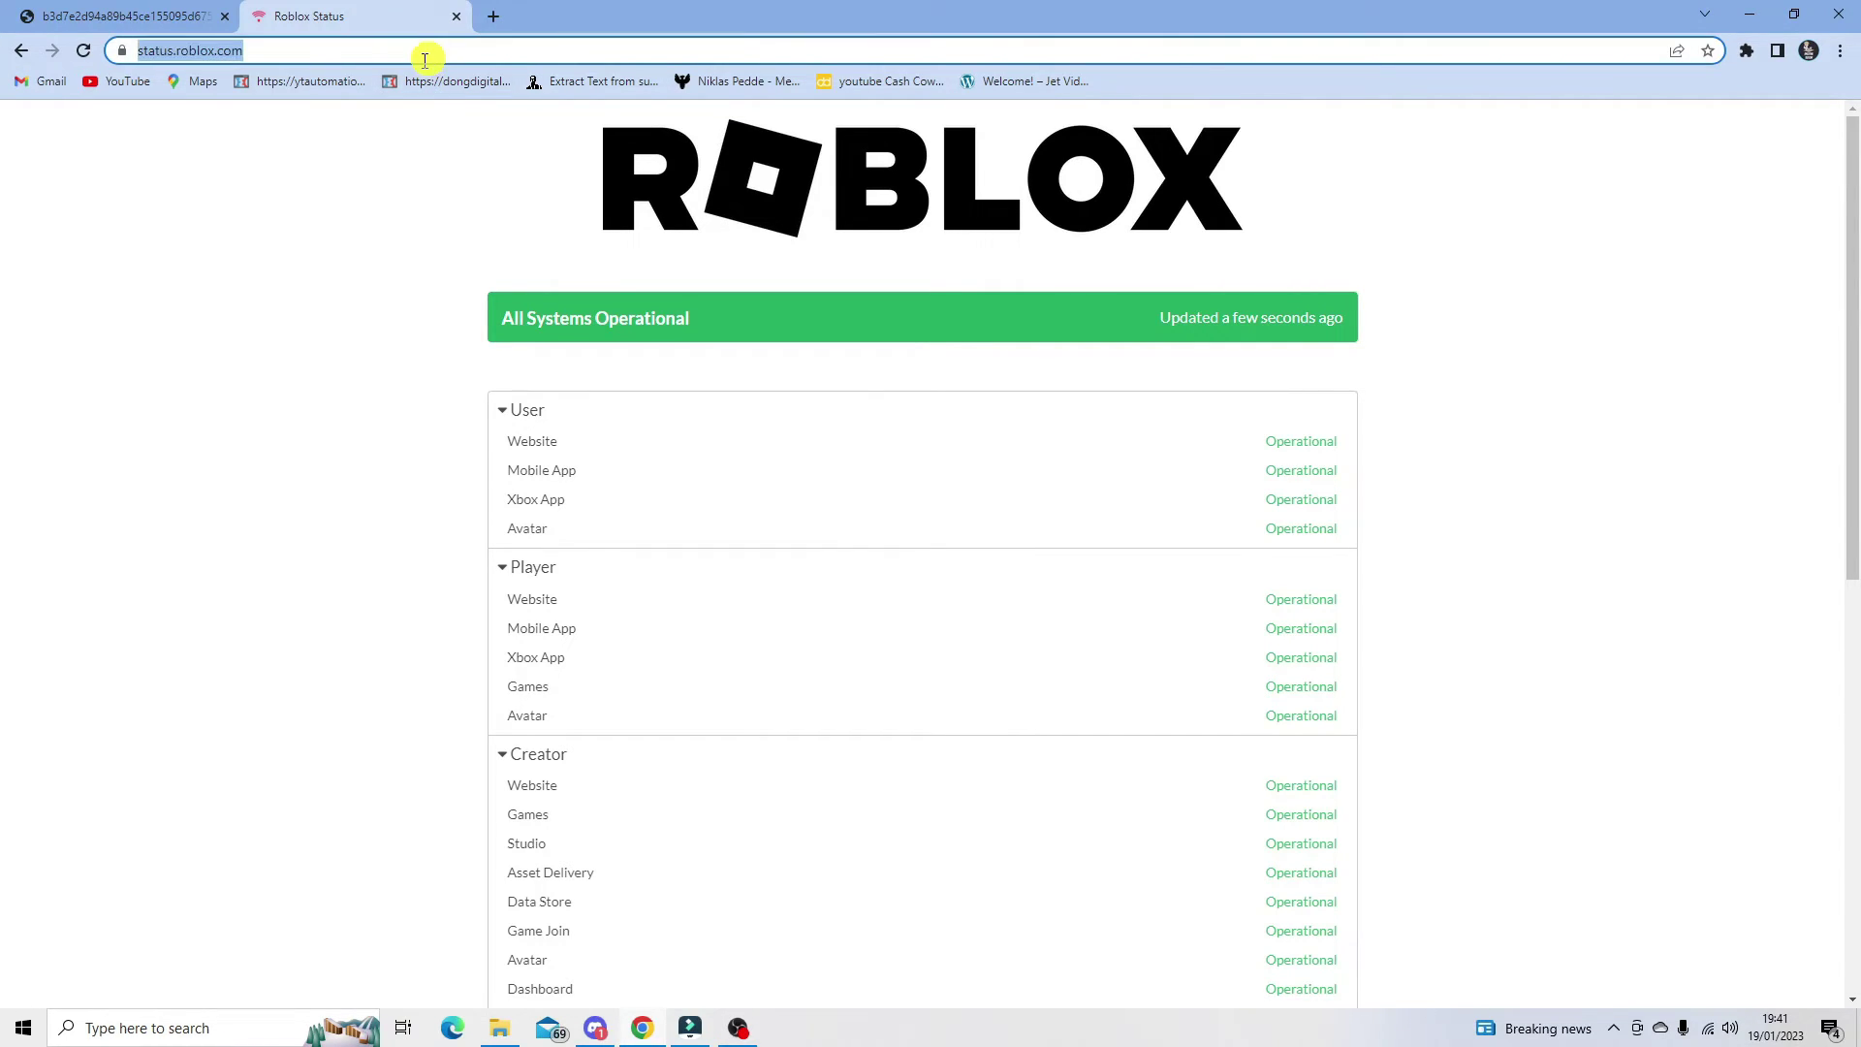
text(goo)
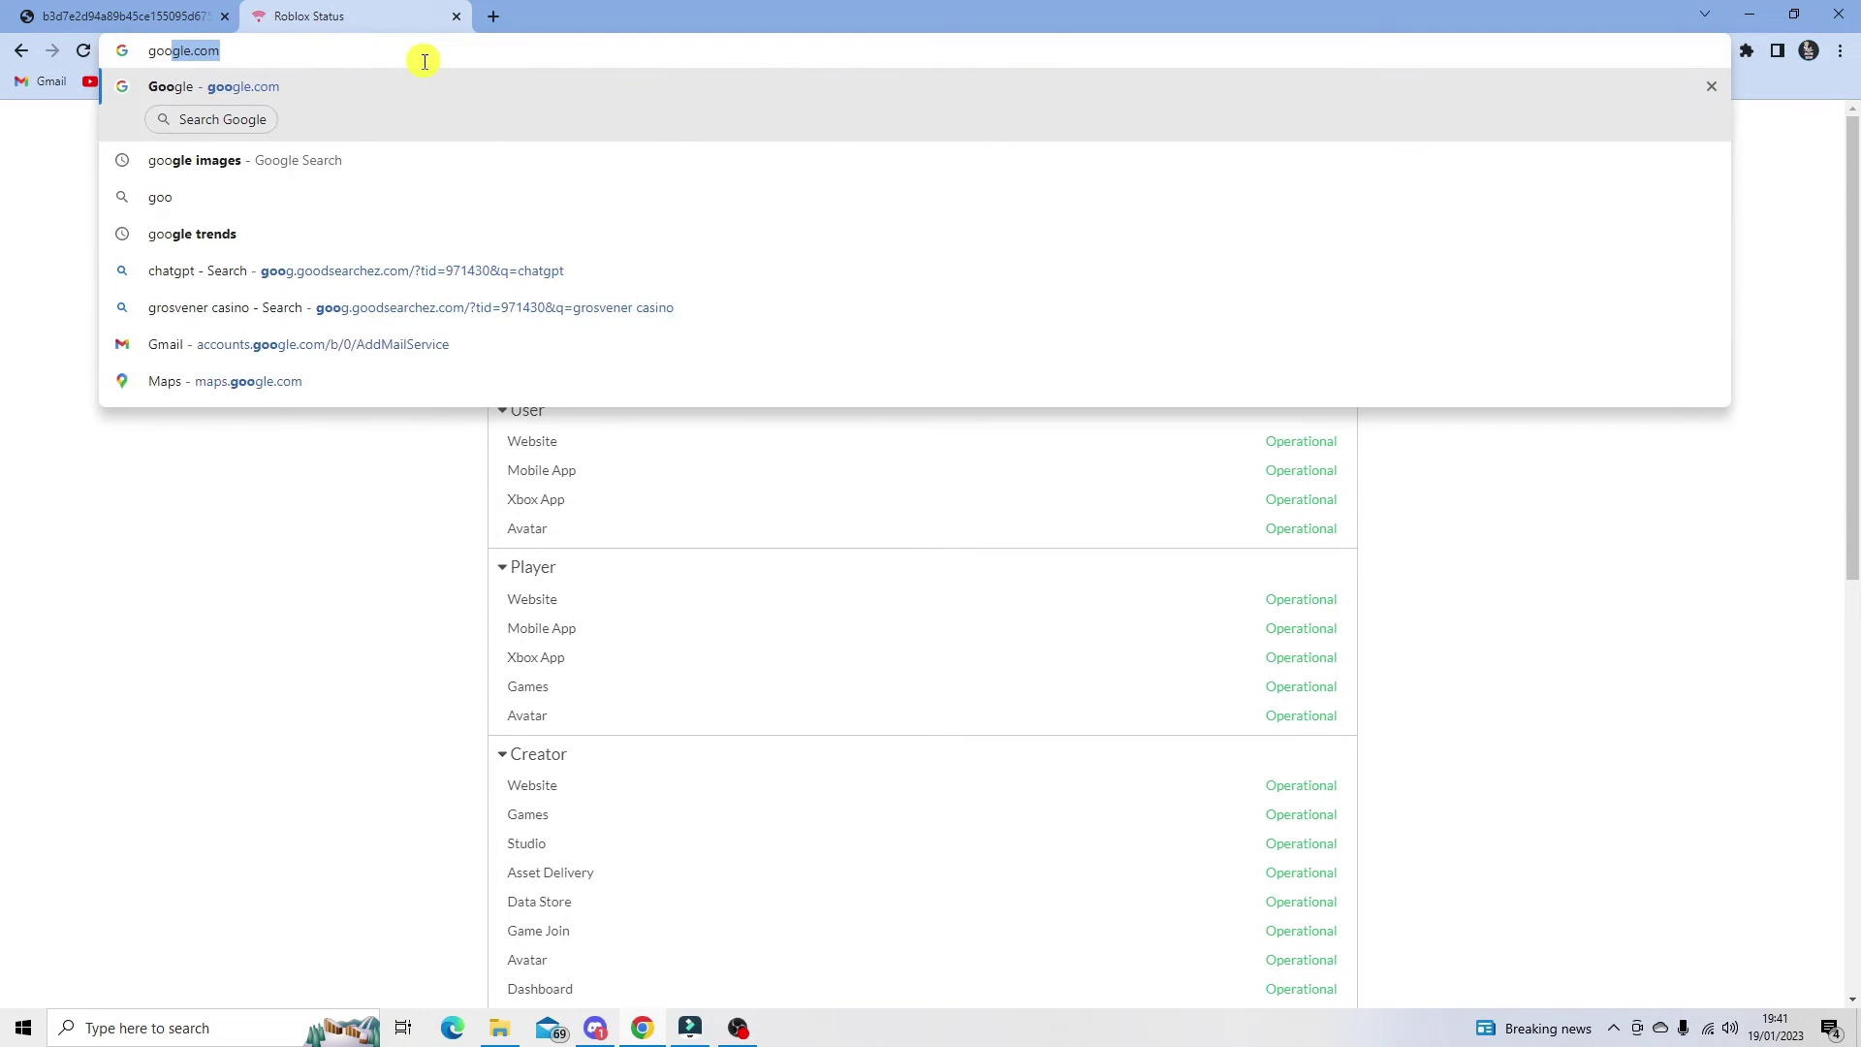
key(Return)
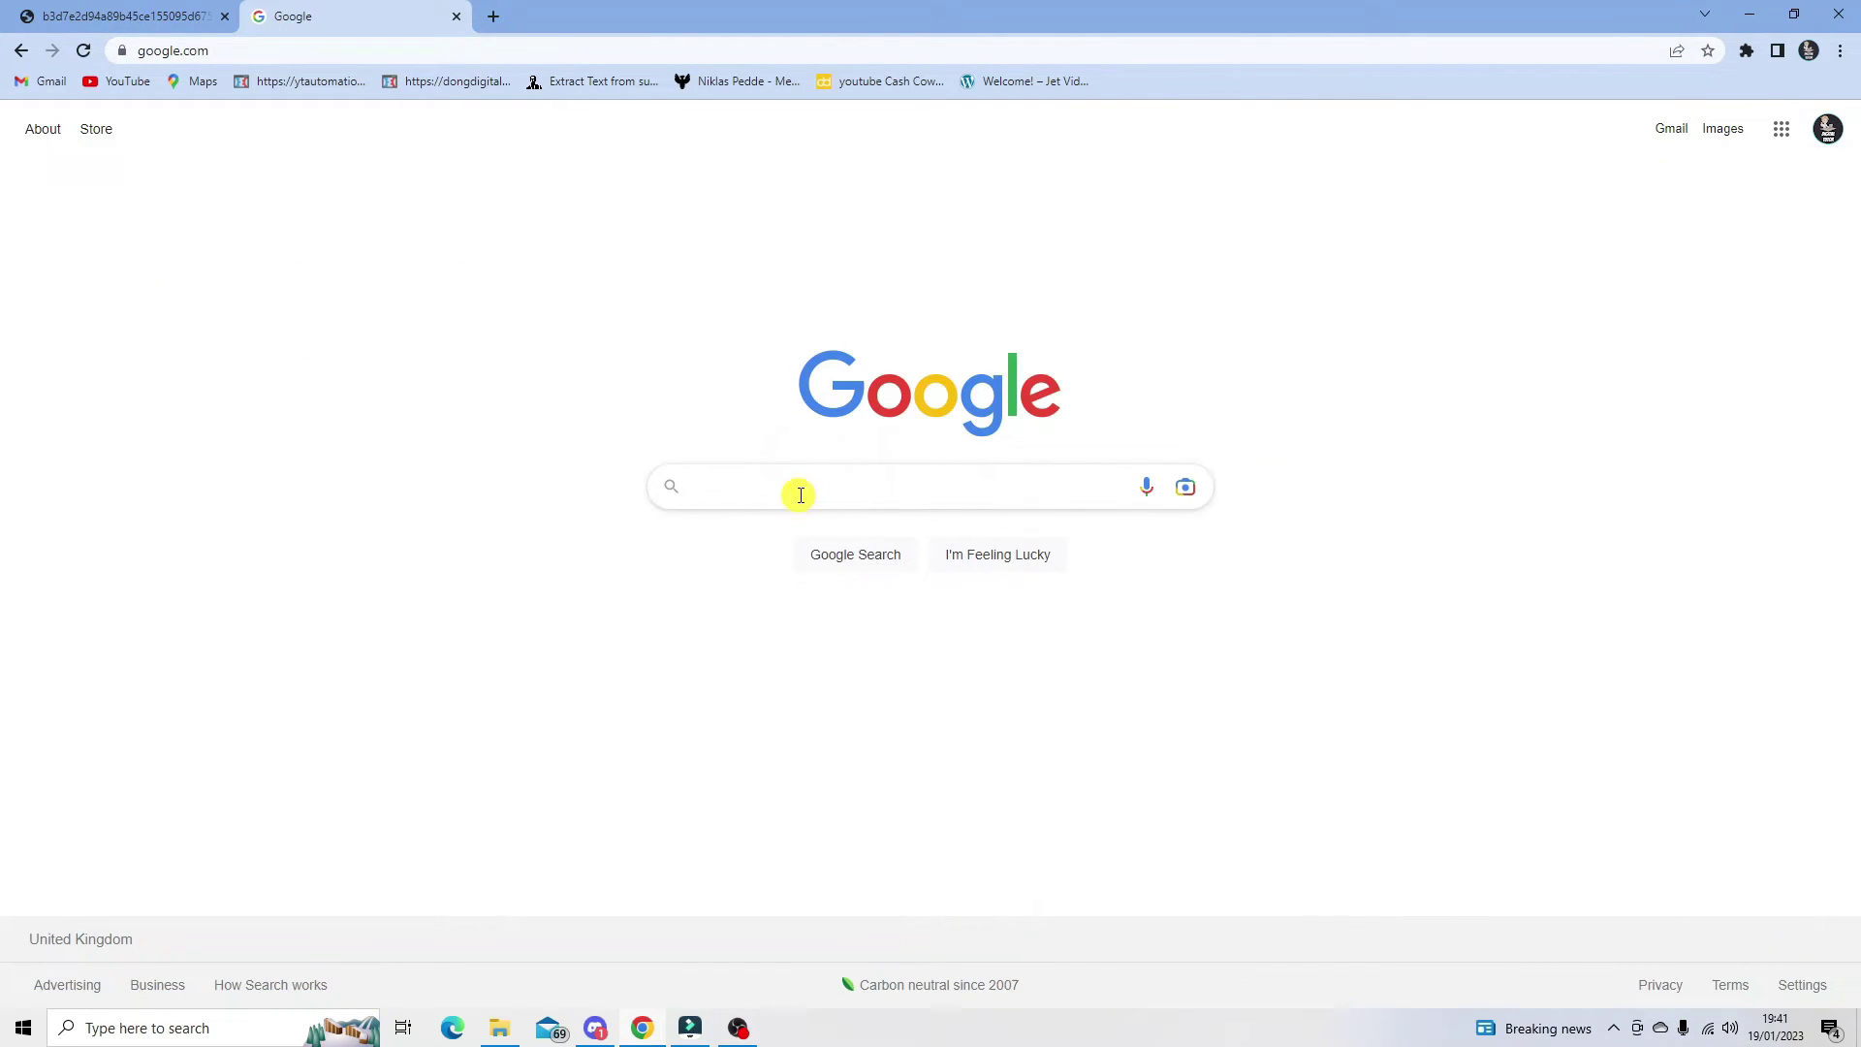
click(838, 484)
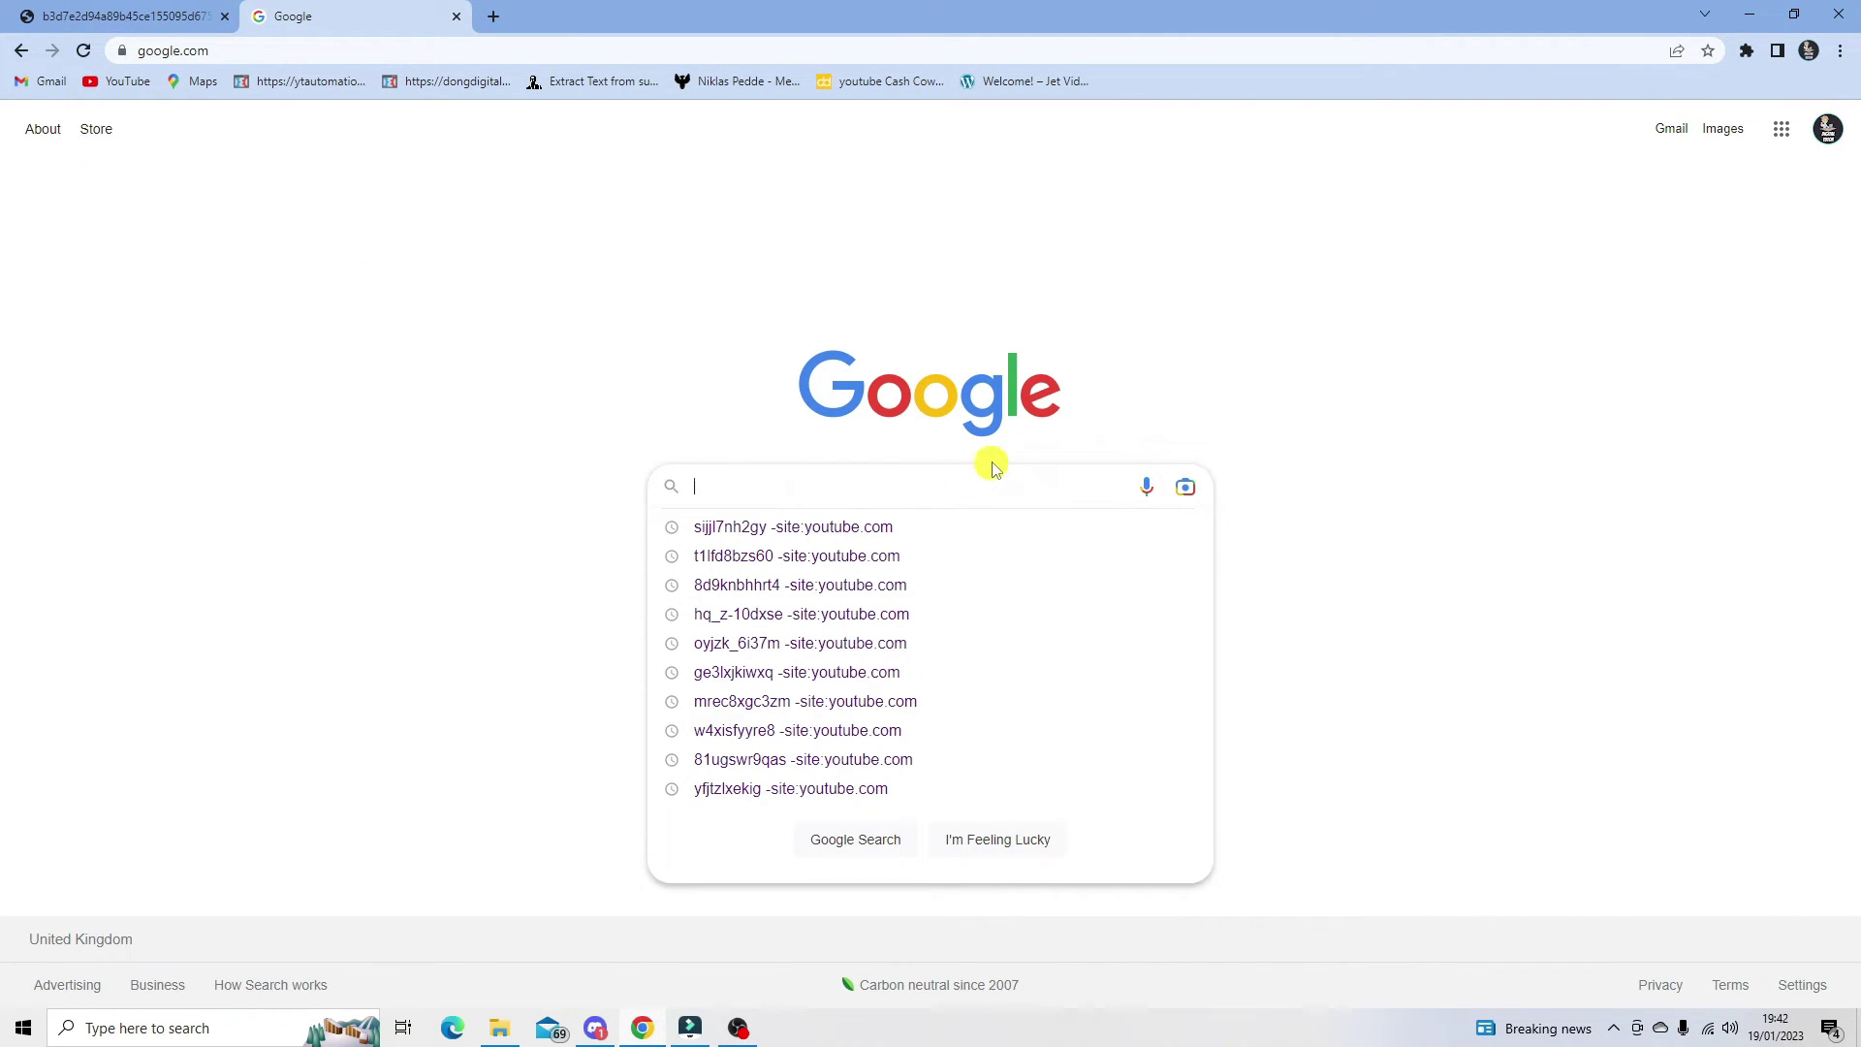
text(roblox)
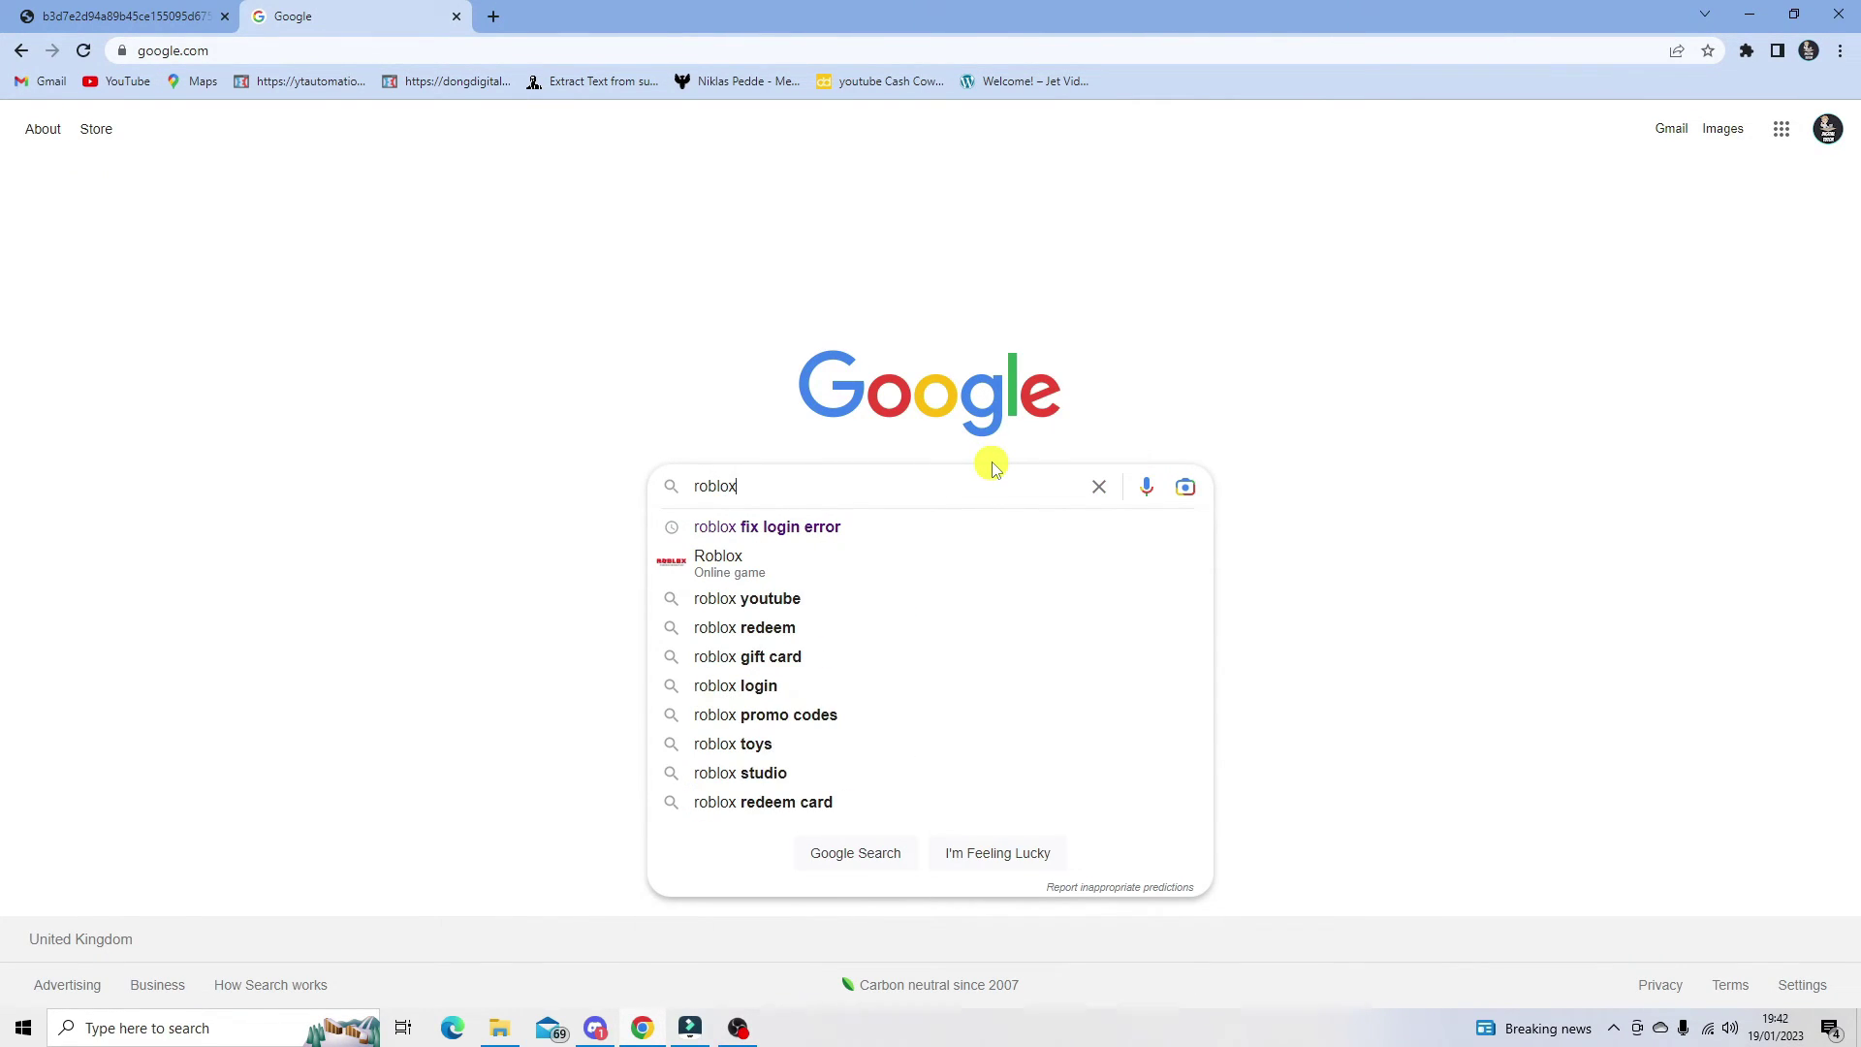
text( s)
click(751, 582)
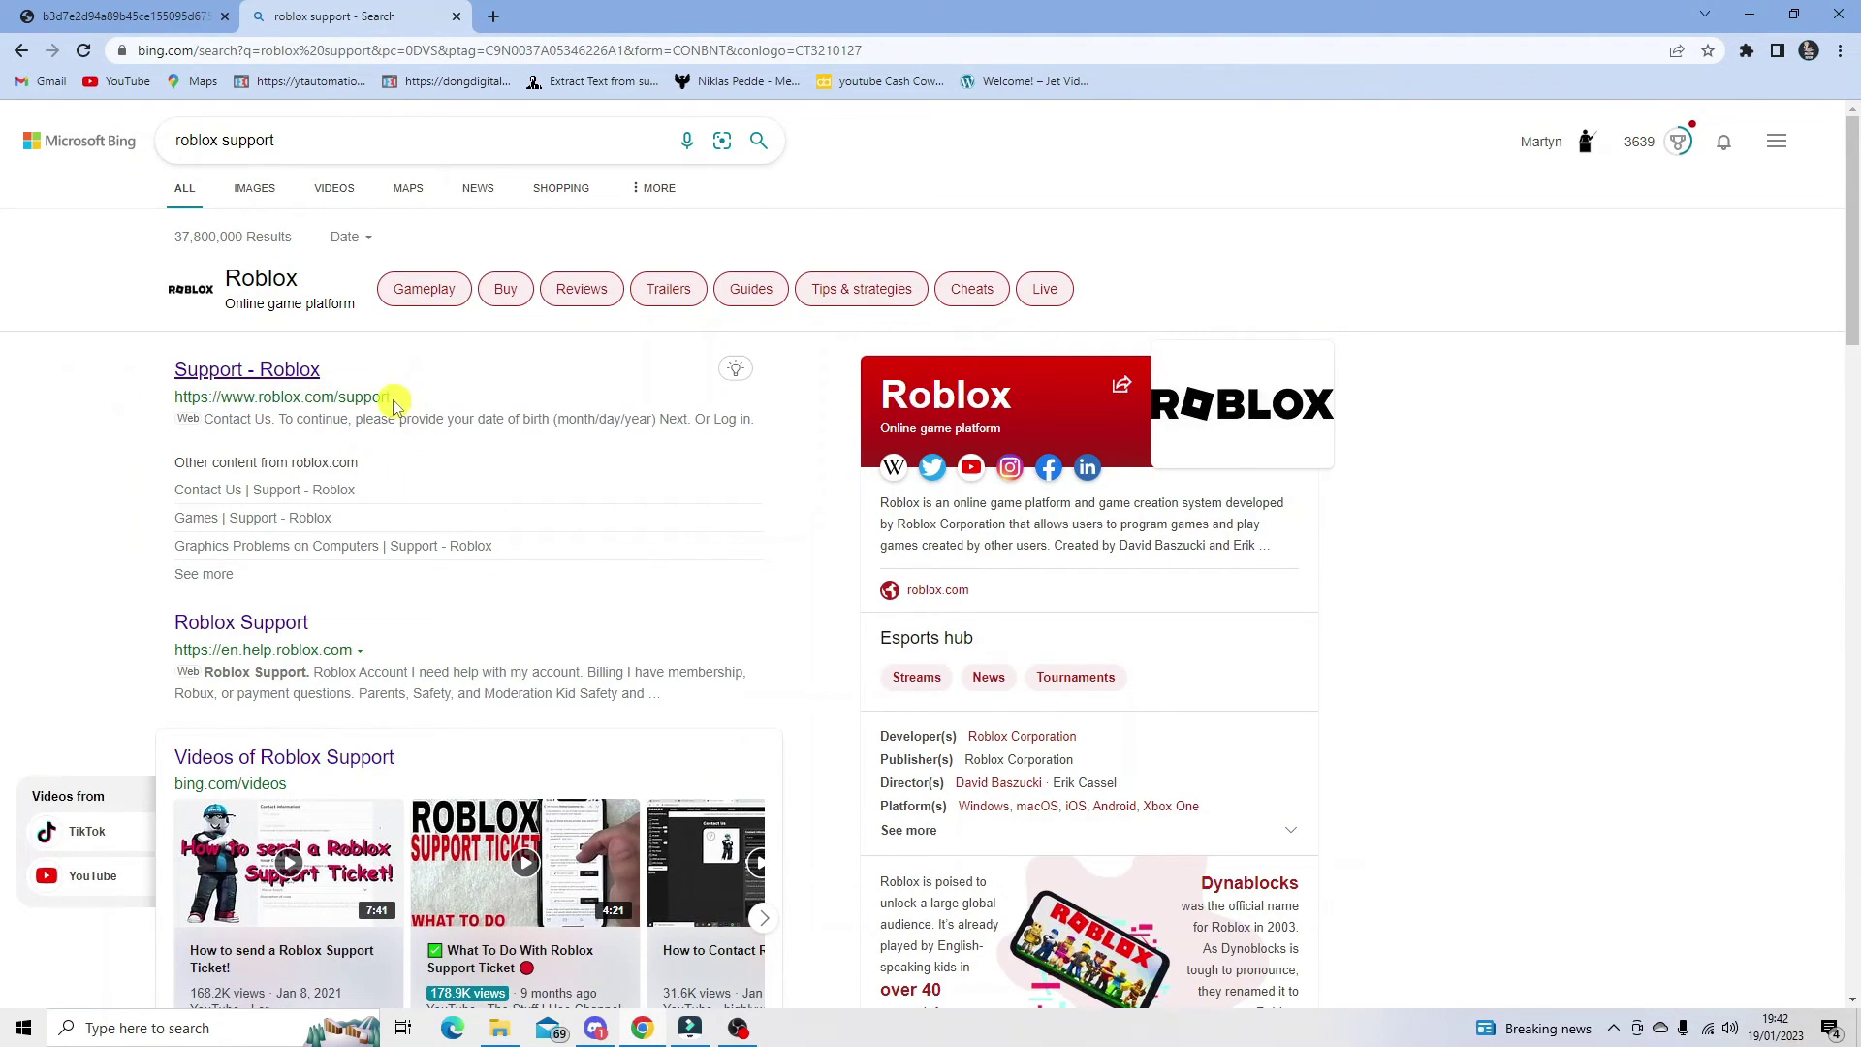
mouse_move(393, 403)
mouse_down()
mouse_move(180, 397)
mouse_move(385, 392)
mouse_up()
Open the 'Support - Roblox' result from the search results
click(306, 371)
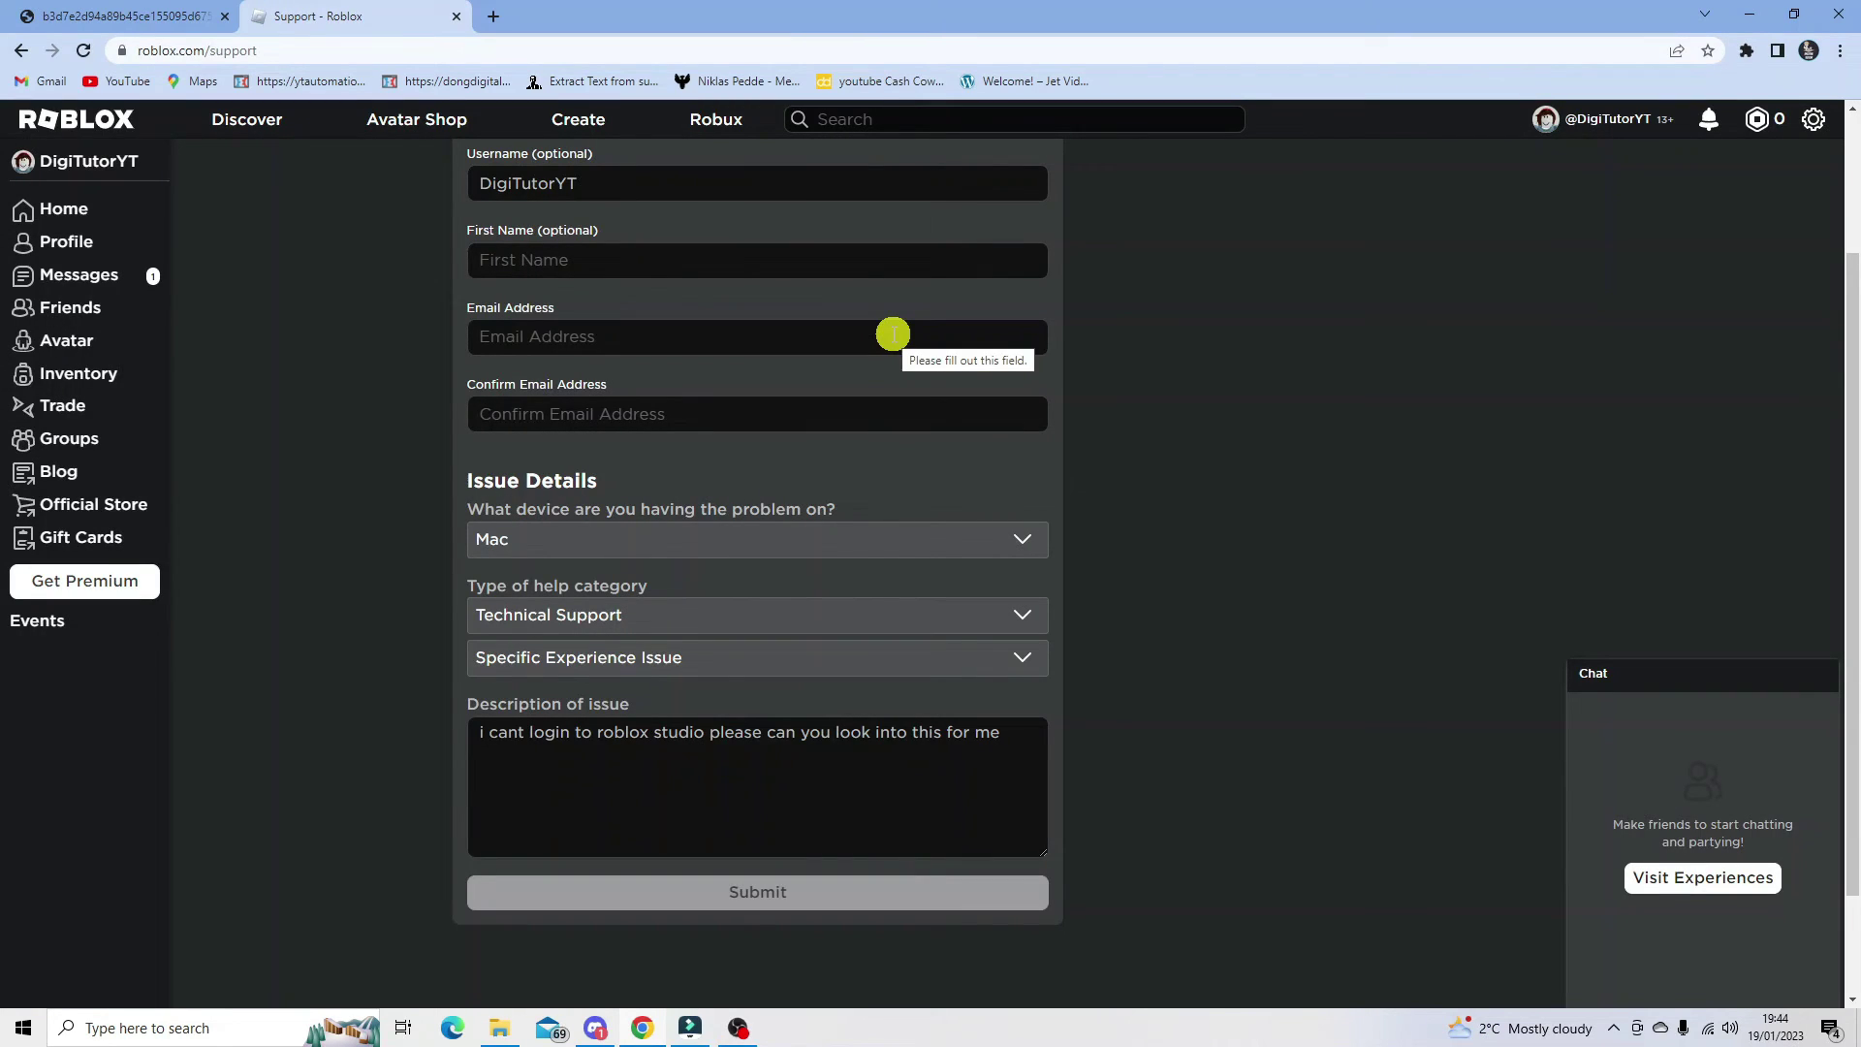